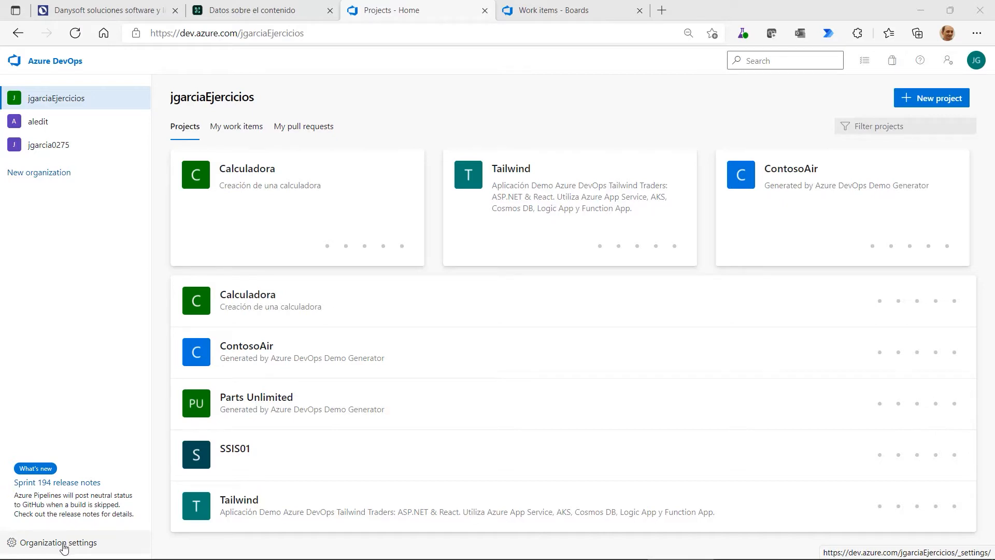
Step: In the organization's process settings, create a process inherited from Basic named "Soporte" with the description "Plantilla de prueba para Soporte"
click(63, 544)
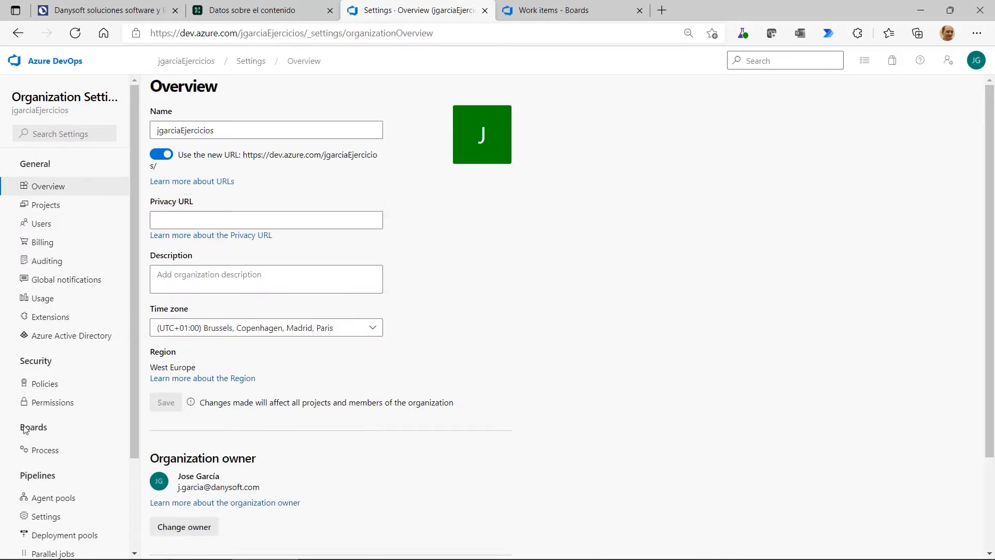
click(45, 454)
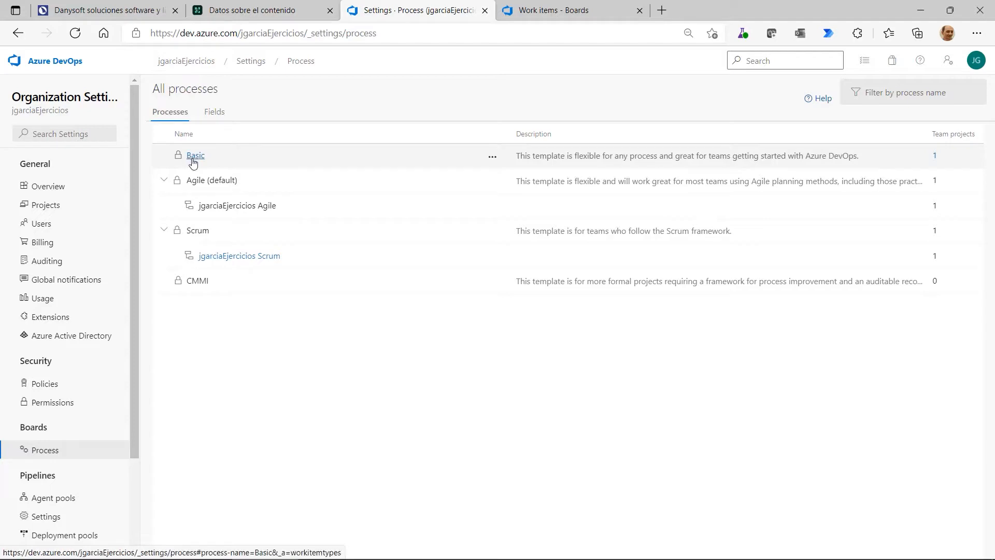
click(495, 159)
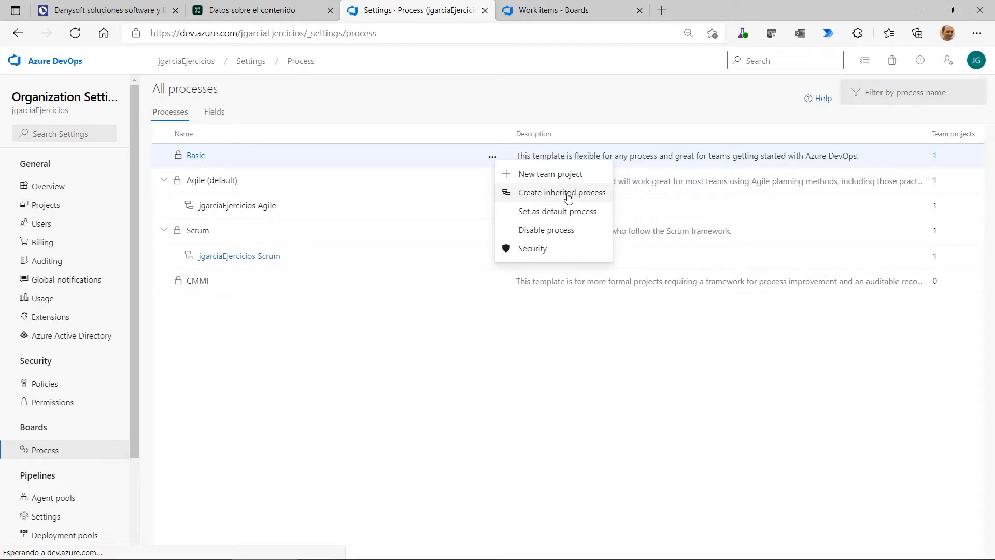
click(551, 197)
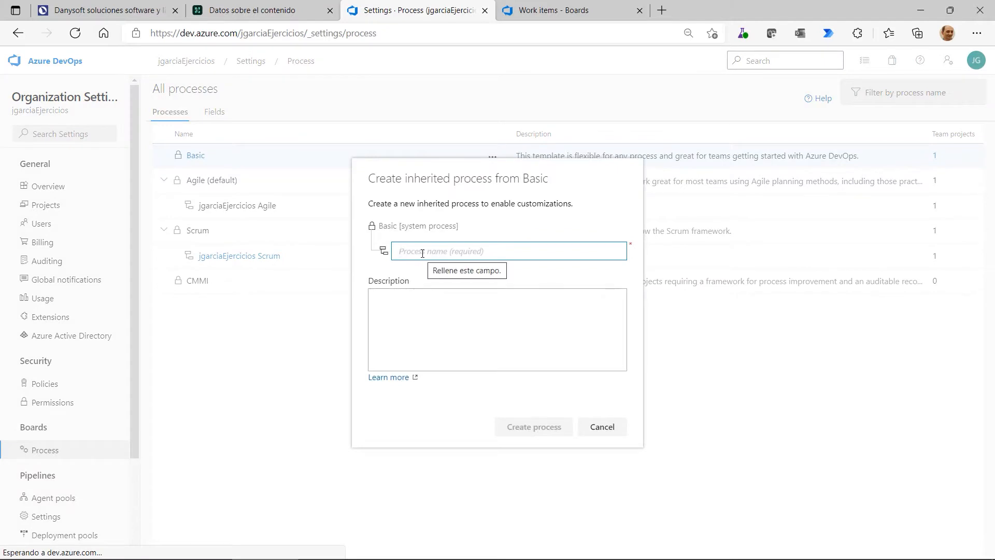
text(Soporte)
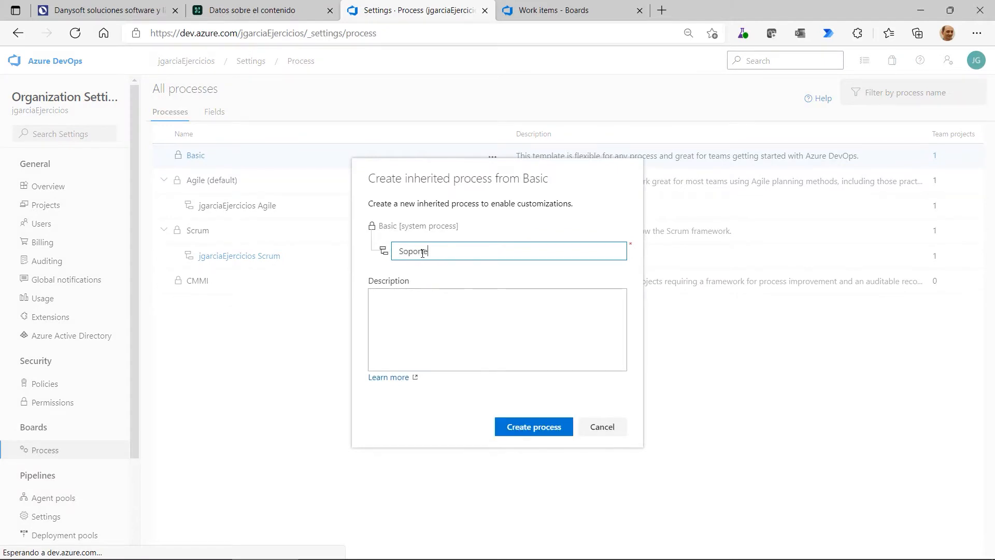
click(467, 313)
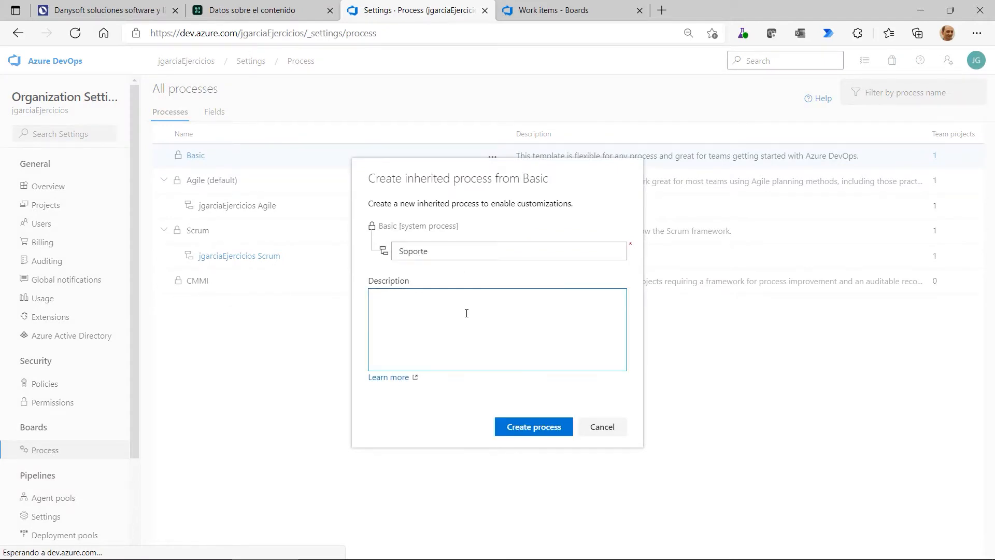
text(Plantilla de prueba para Soporte)
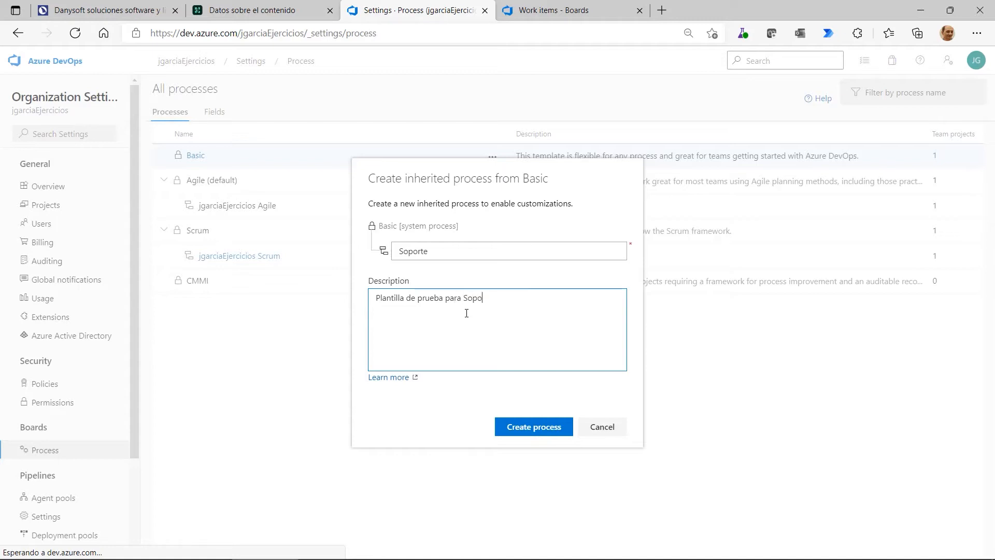
click(551, 428)
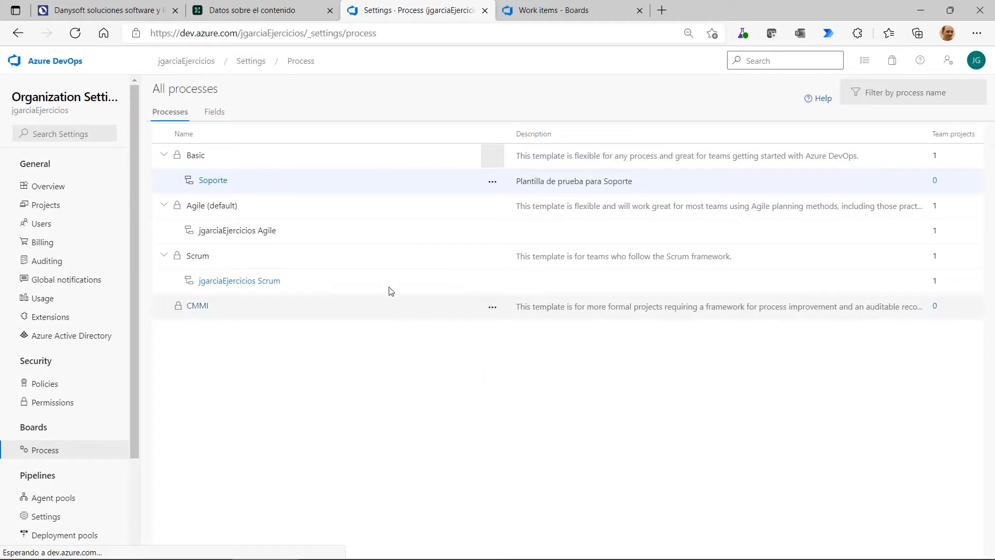
Step: In the Soporte process, define a new work item type named "Consulta" with the description "Consulta de soporte"
click(218, 182)
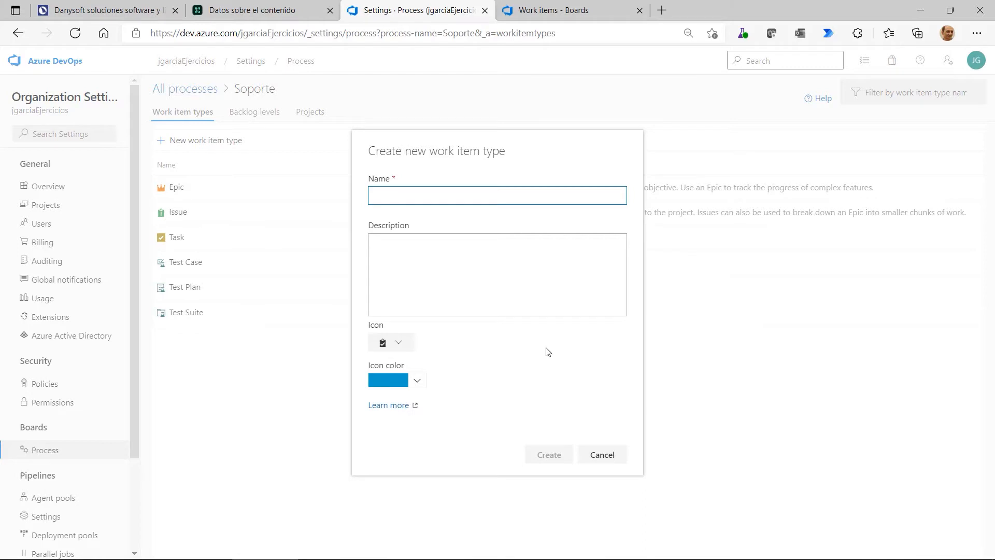
text(Cons)
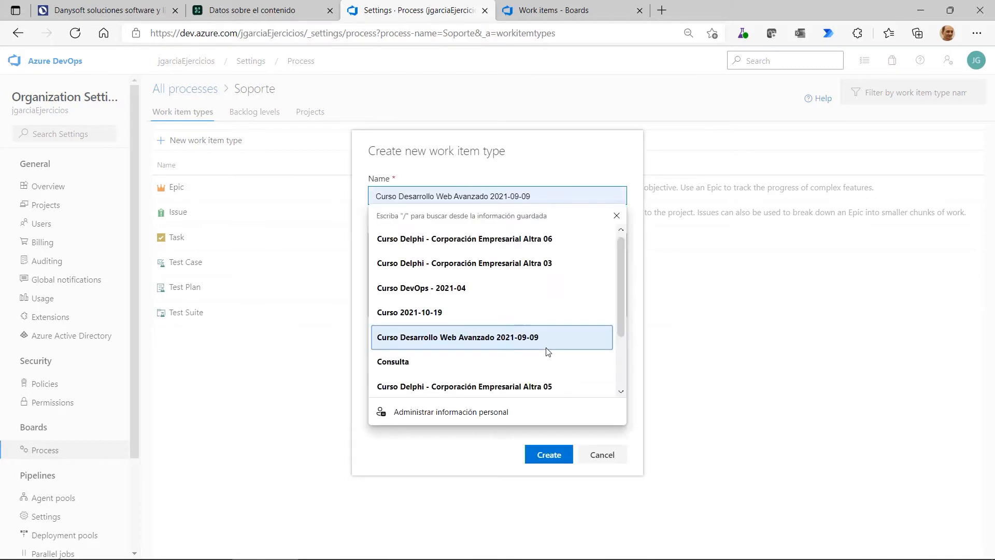
text(u)
key(Down)
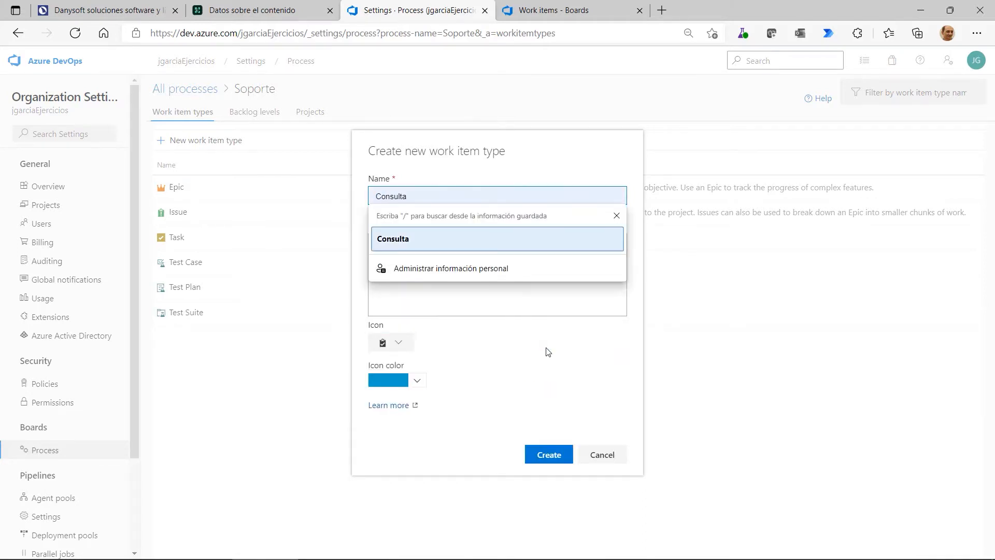
key(Return)
click(532, 256)
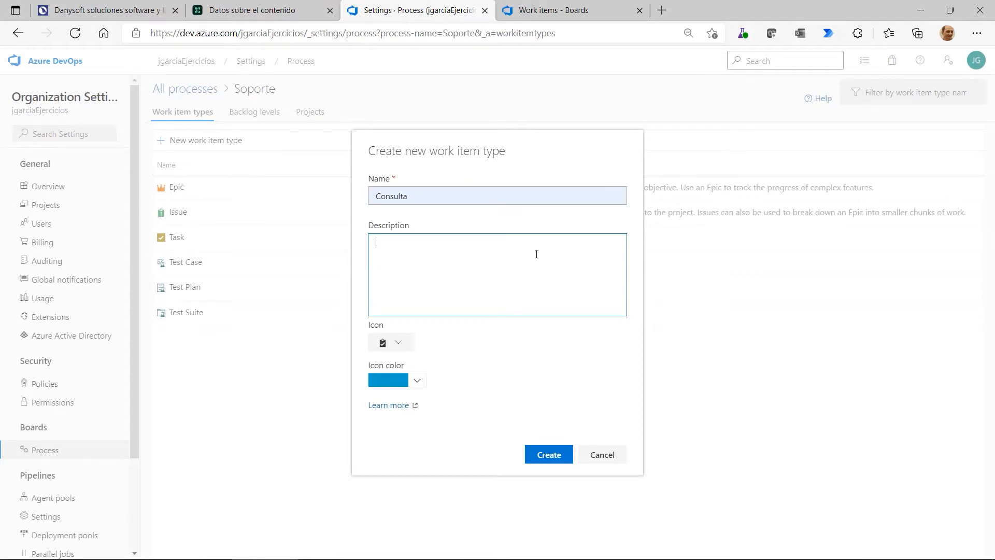
text(Consulta de soporte)
Step: Give the Consulta type the code review magnifier icon in a muted green color and create it
click(399, 343)
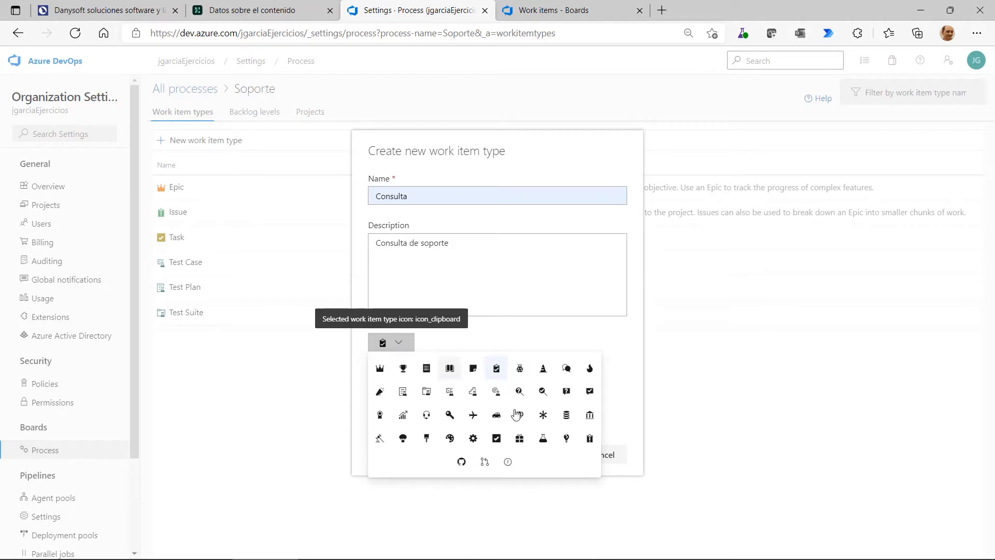
click(519, 393)
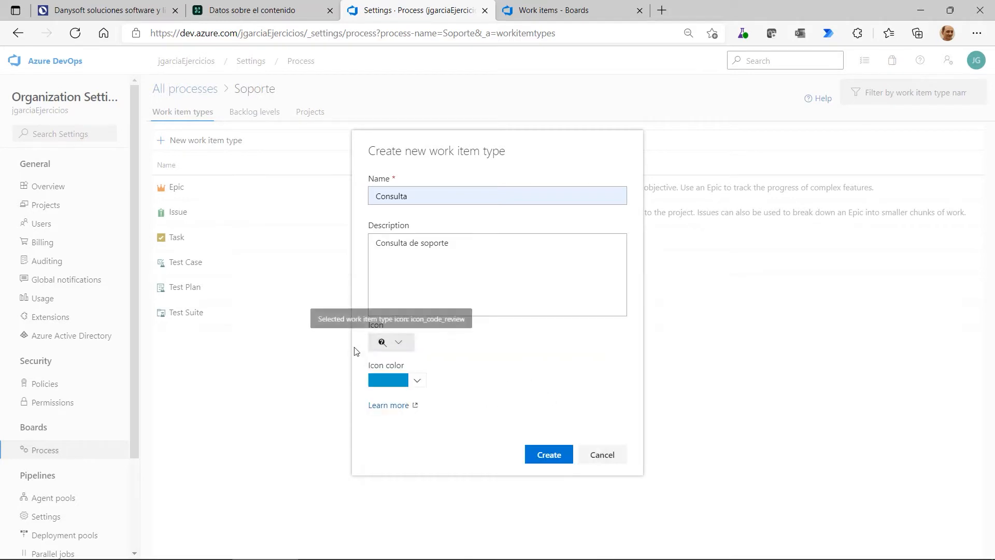
click(418, 382)
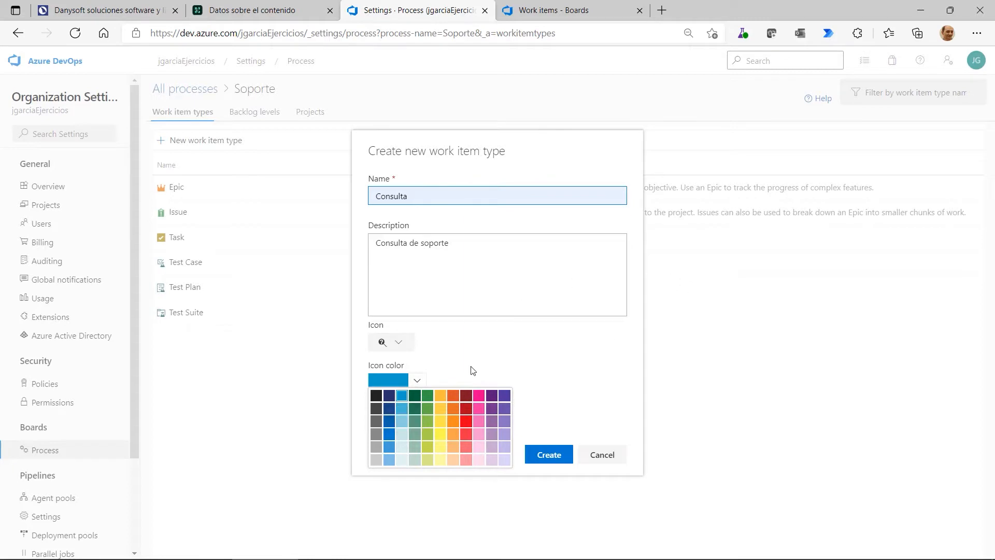
click(418, 421)
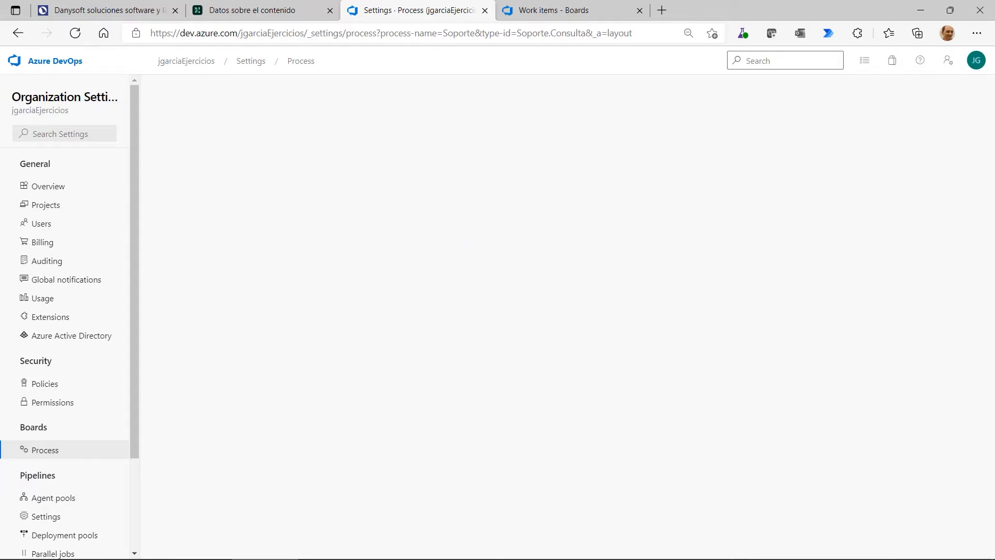
Step: Examine the layouts of the Consulta and Issue work item types in the Soporte process
click(19, 33)
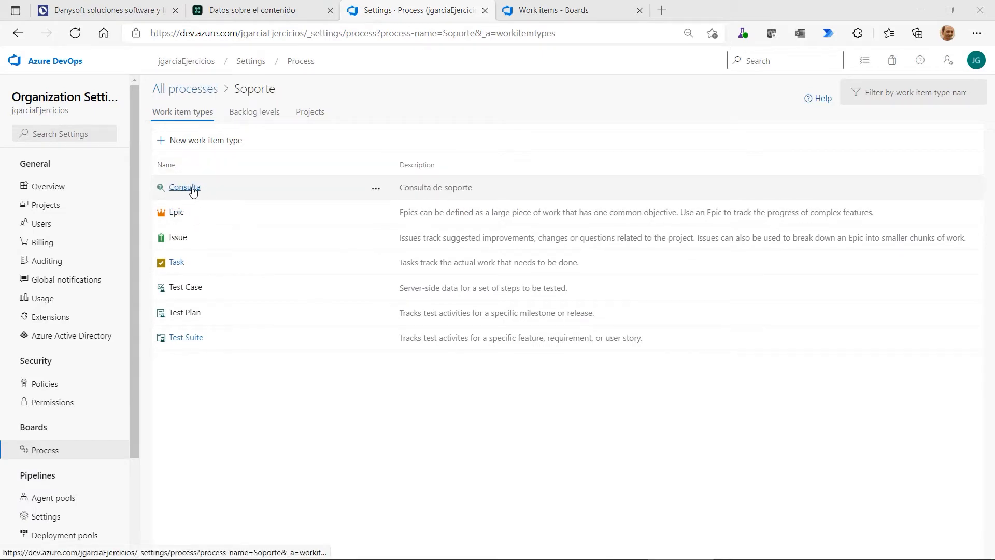
click(184, 187)
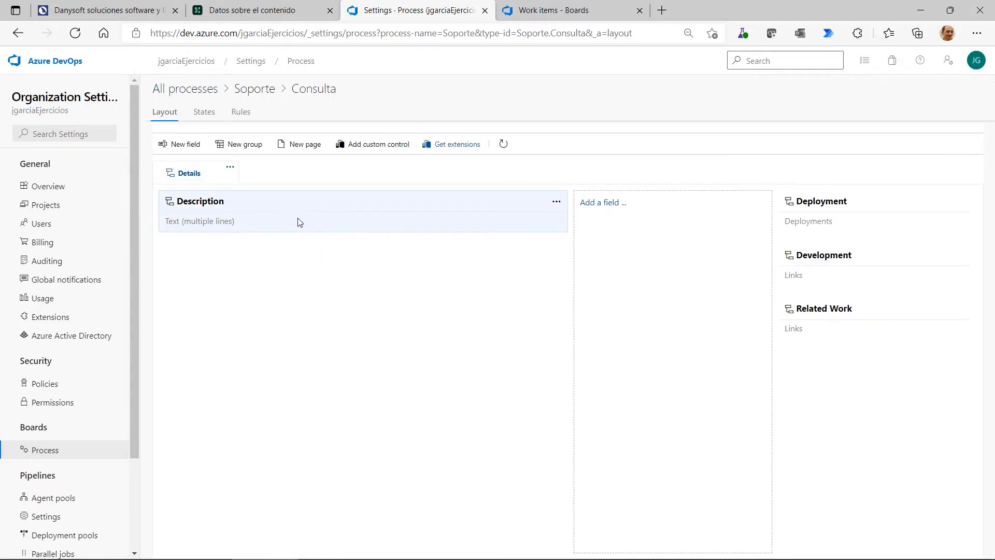
click(252, 61)
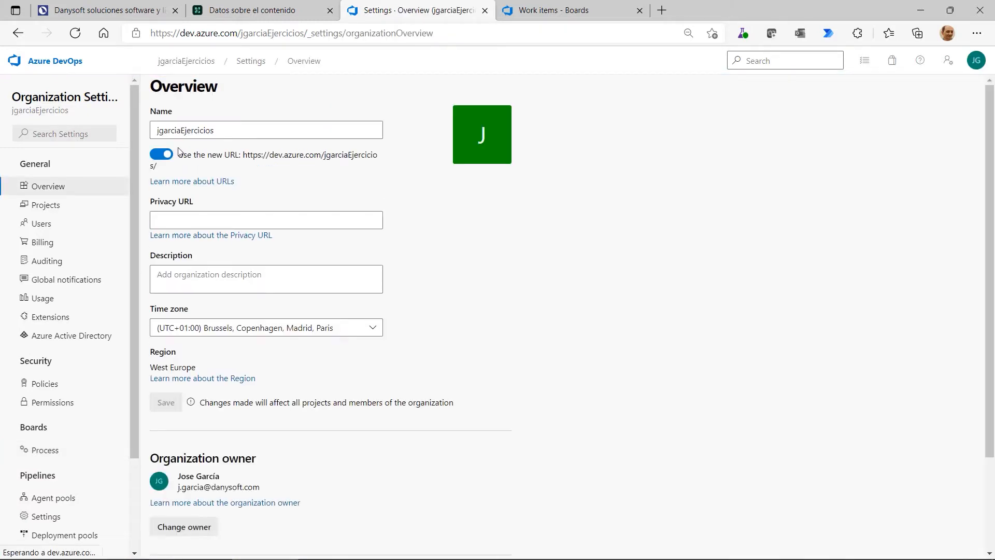
click(39, 450)
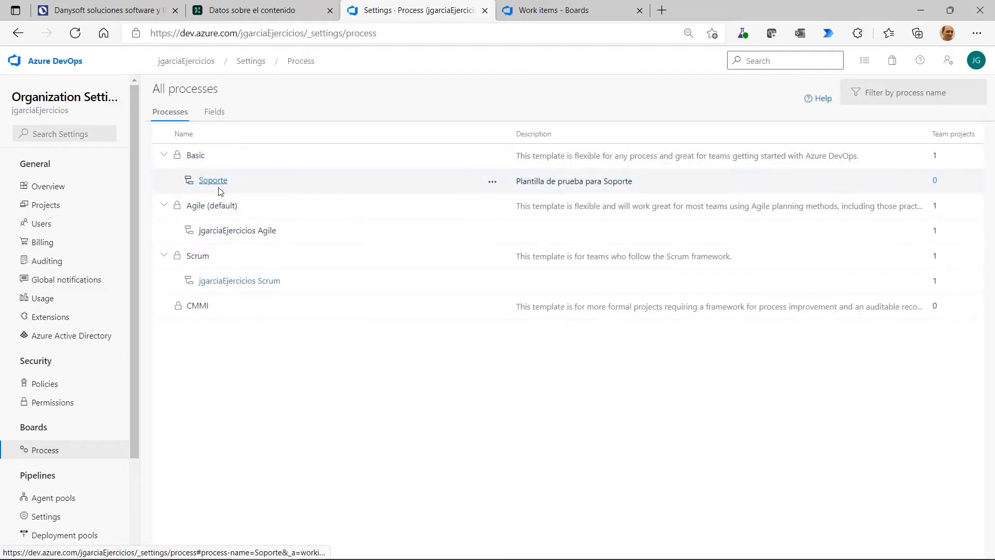
click(213, 179)
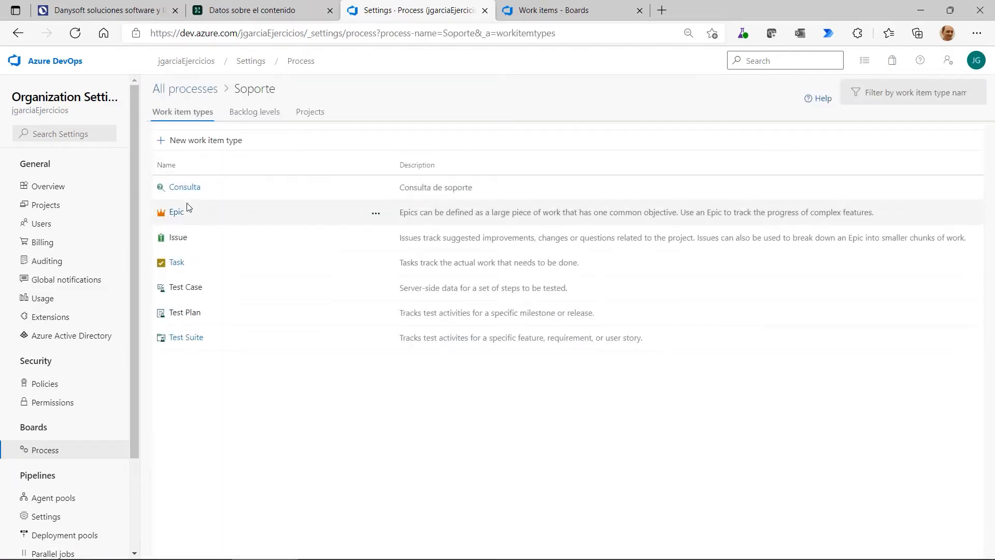
click(178, 238)
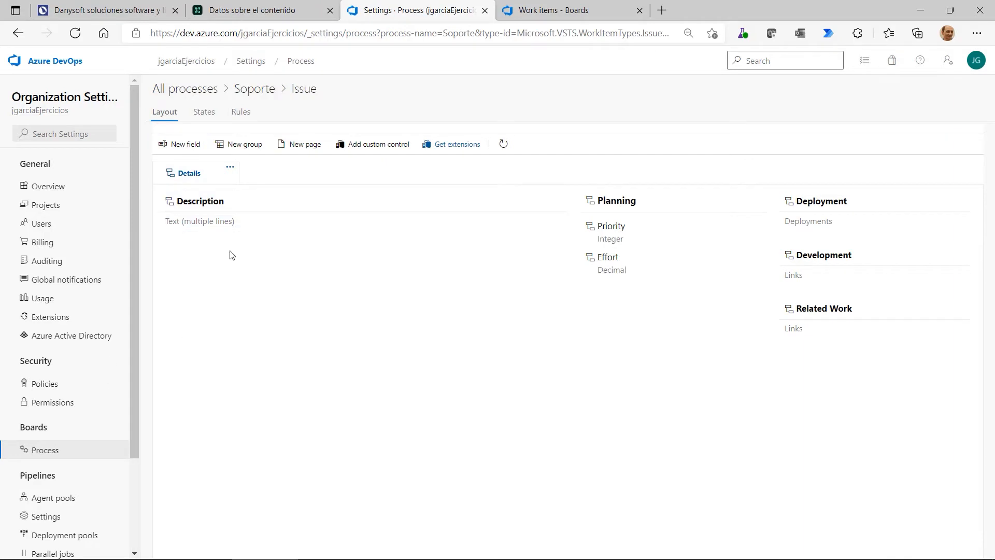
click(255, 89)
Step: In the Consulta layout, define a new group named "Explicación" on the Details page
click(195, 191)
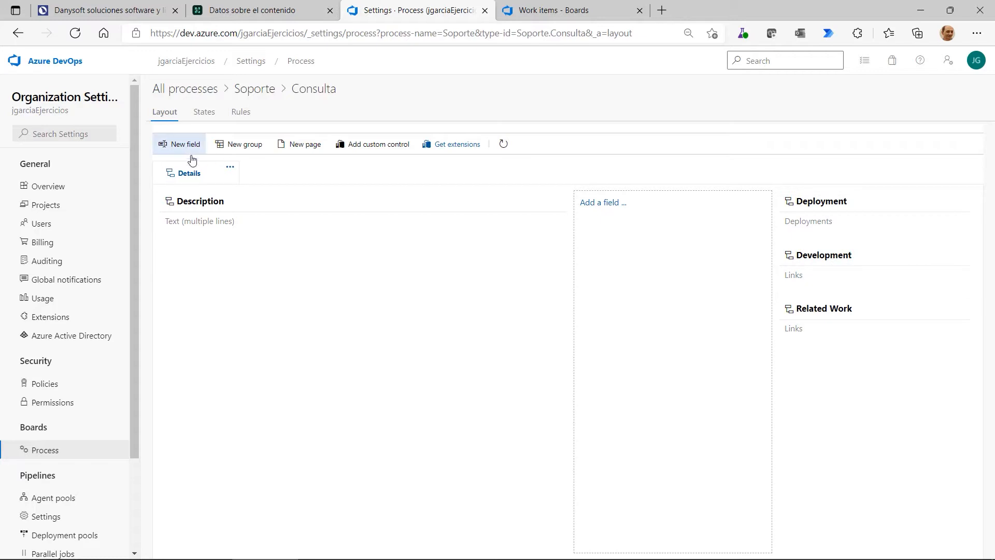
click(241, 150)
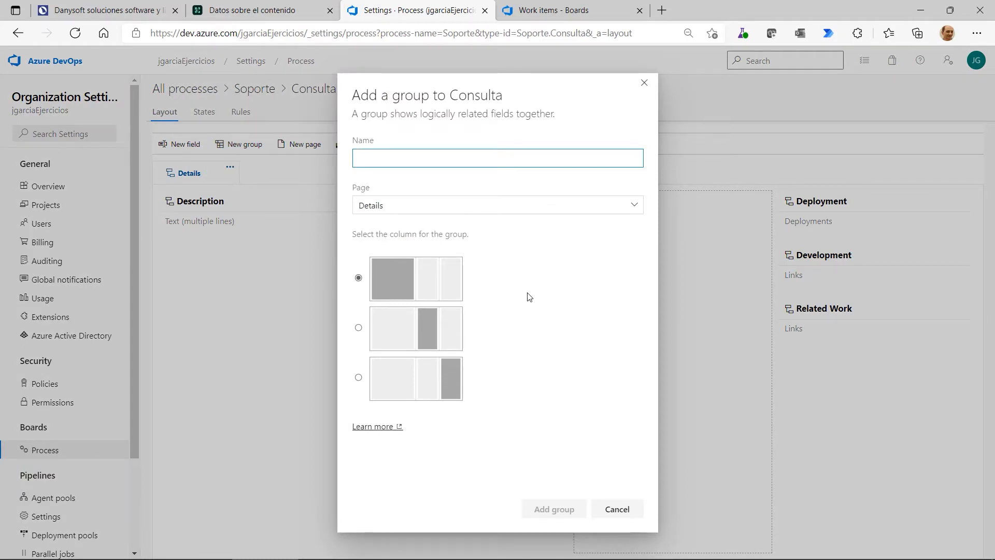
text(Explic)
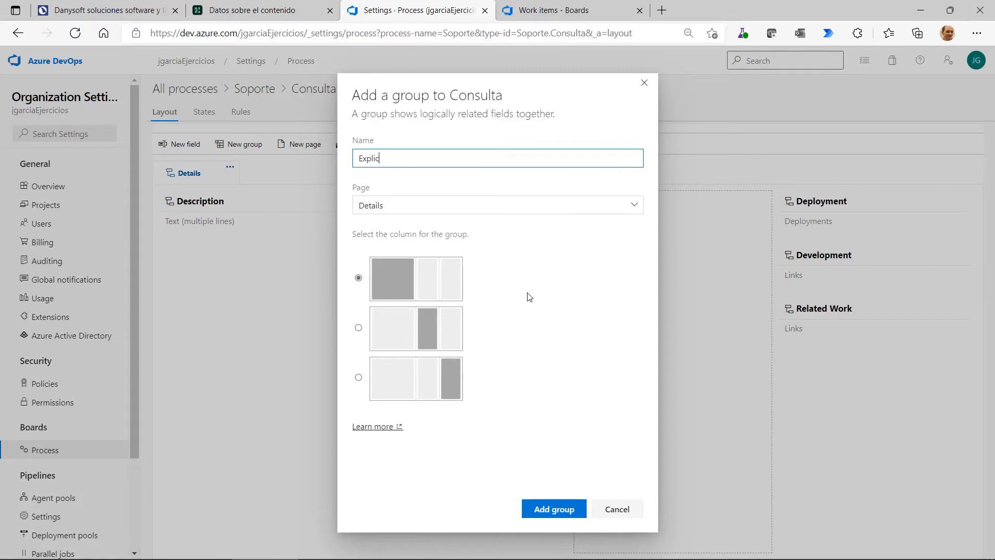
text(ación)
click(637, 209)
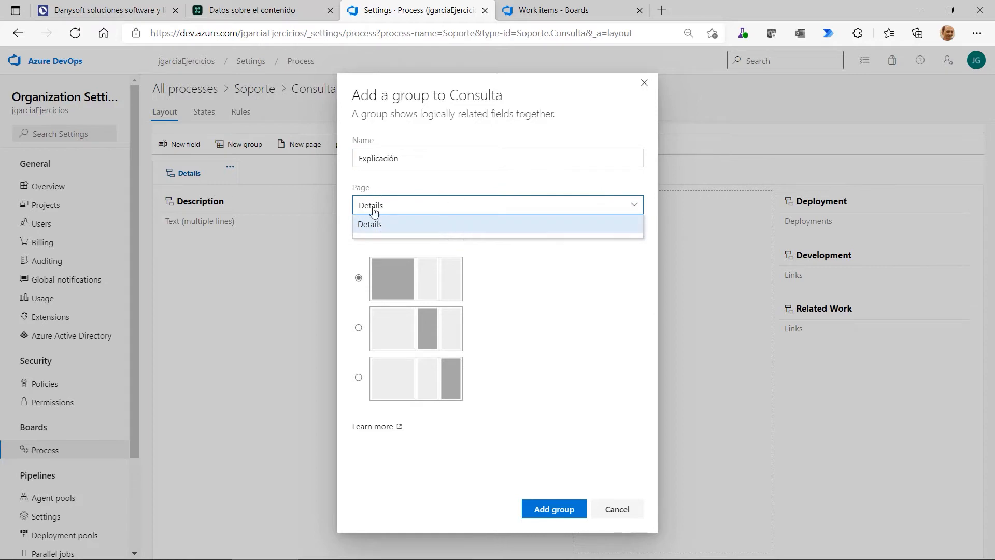
click(390, 210)
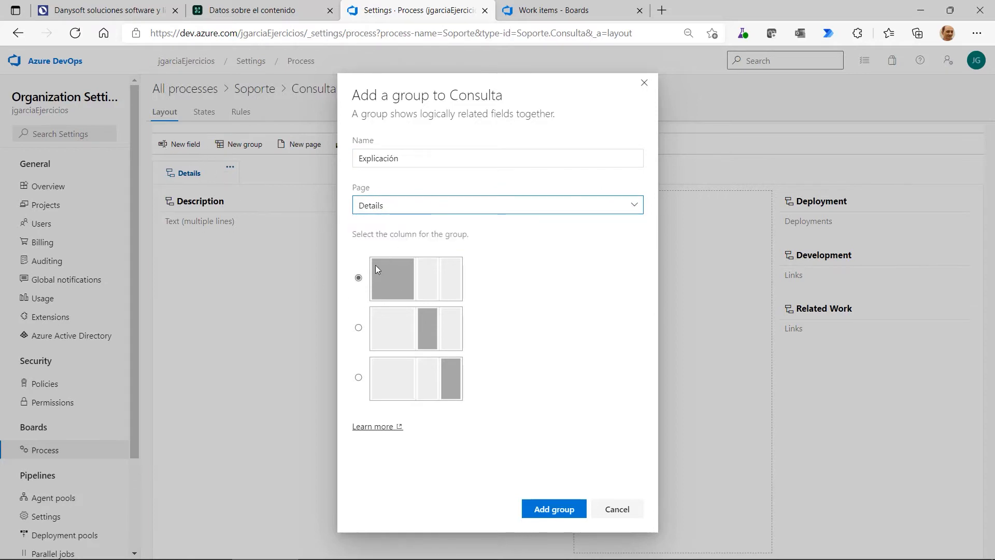
Step: Compare the column placements for the Explicación group, choose the wide first column and add the group
drag(493, 86, 330, 64)
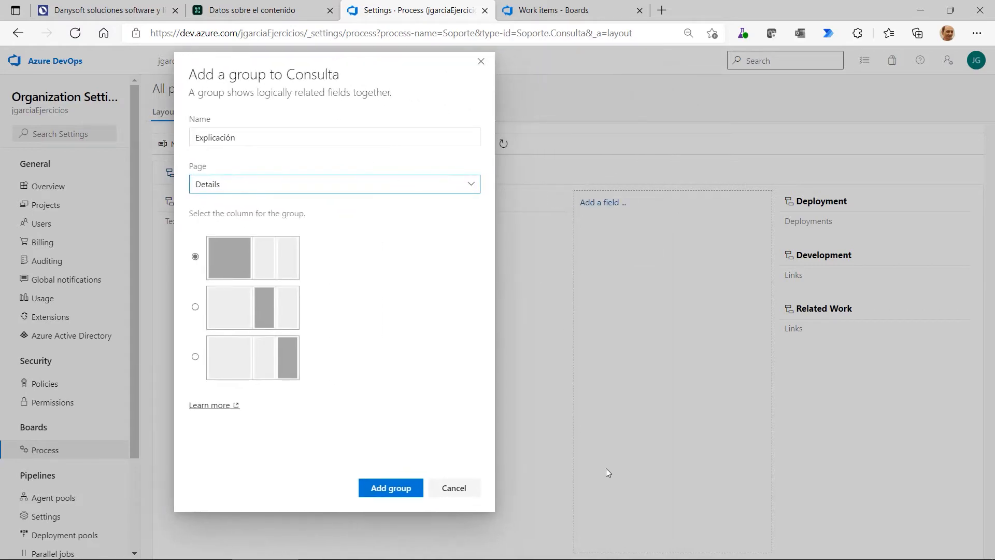
click(195, 307)
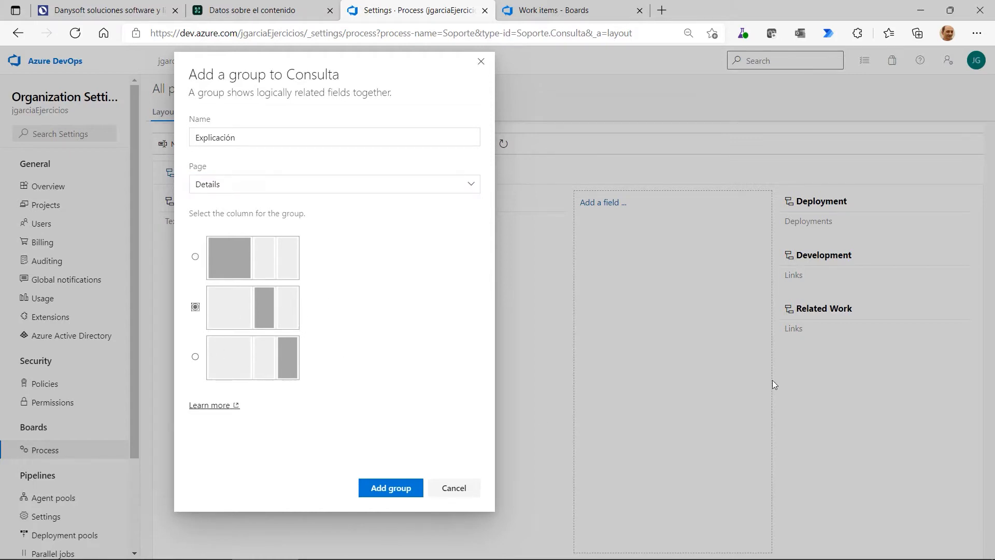
click(195, 357)
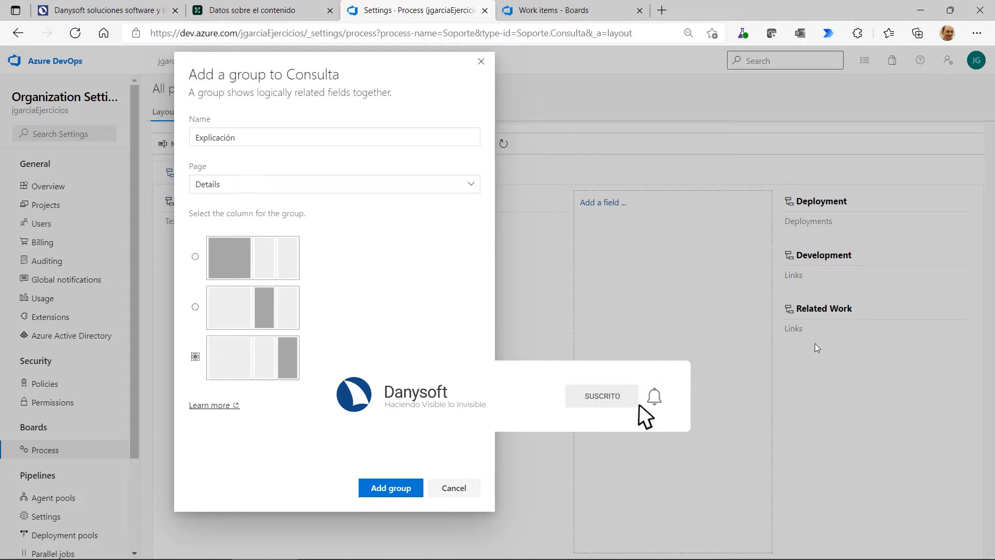
click(196, 256)
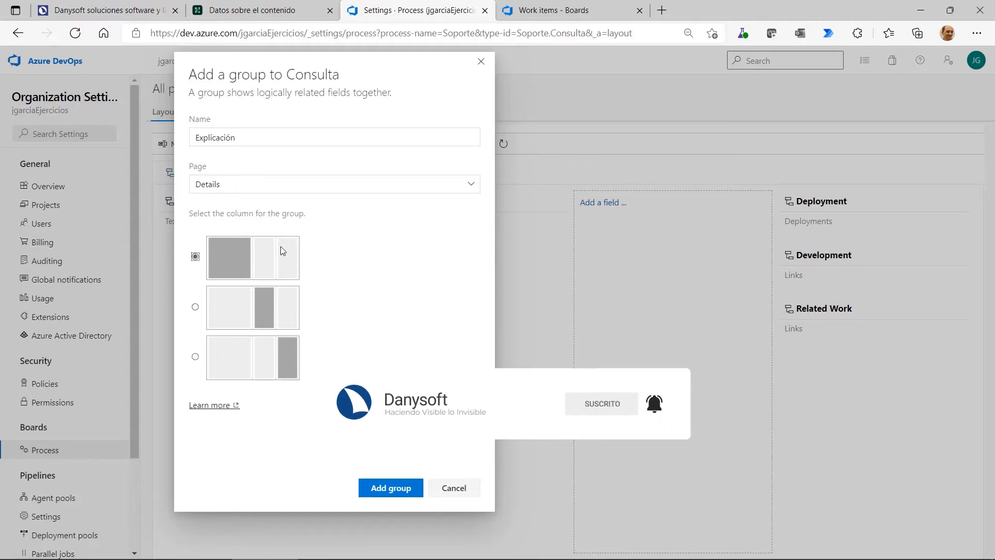
drag(316, 60, 746, 69)
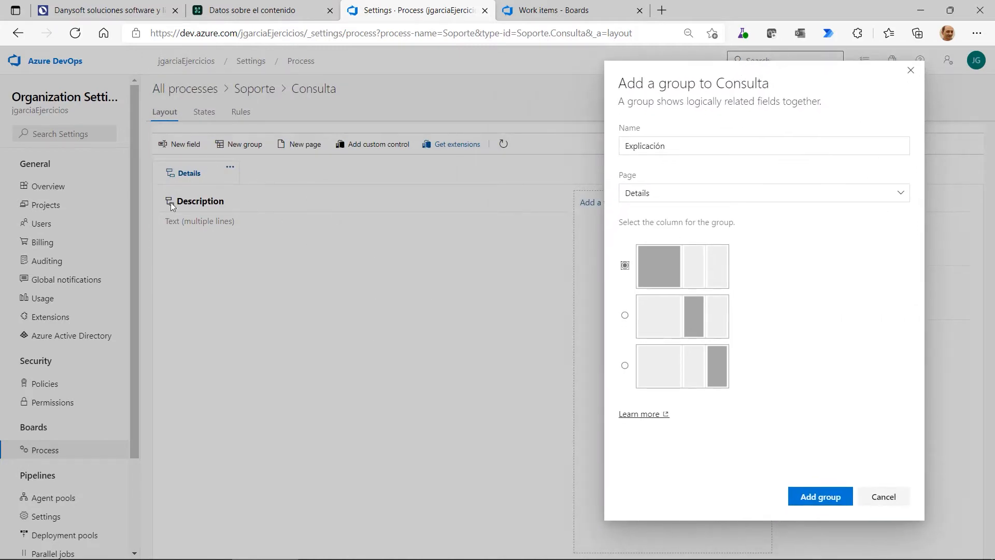
click(823, 498)
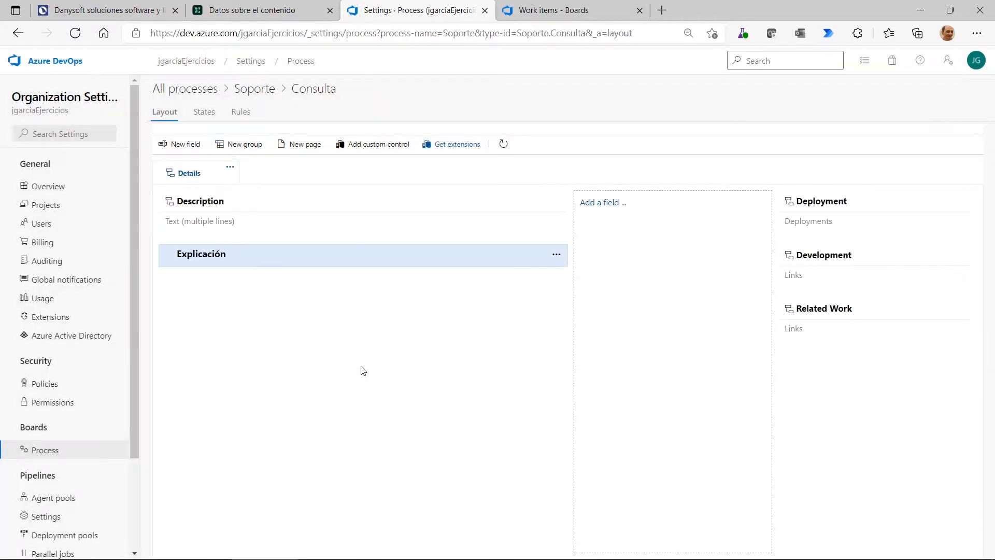
Step: In the Explicación group of the Consulta layout, begin creating a new field named "Explicación"
click(557, 256)
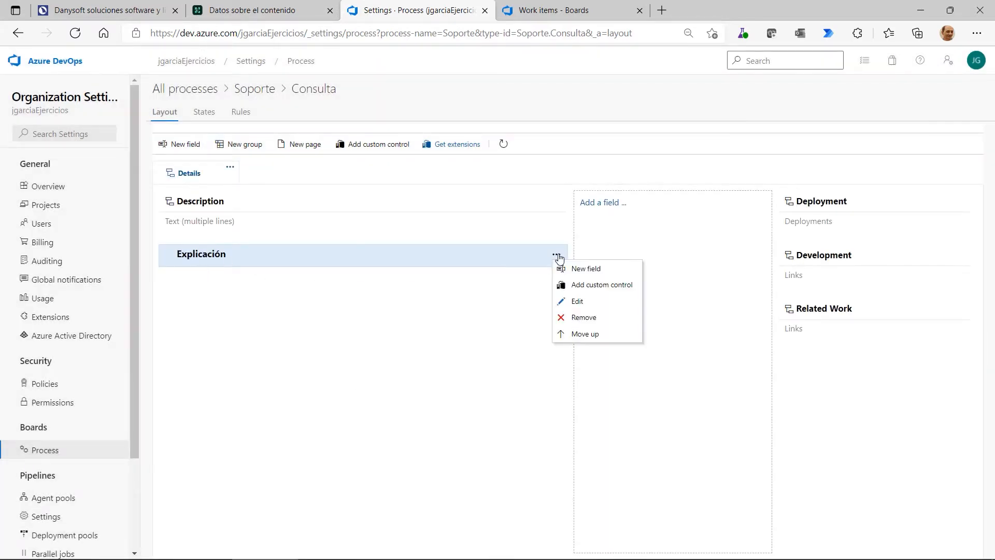
click(580, 274)
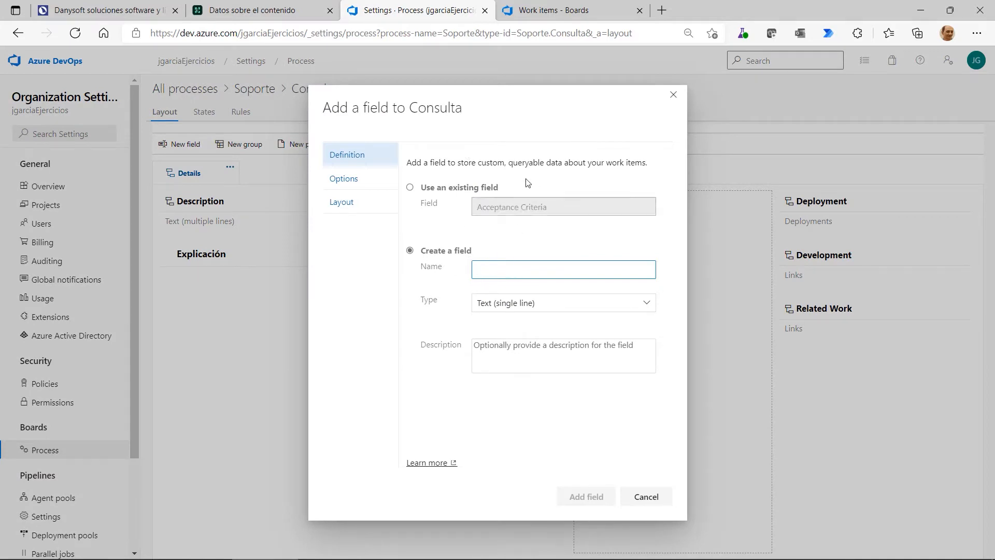
click(434, 189)
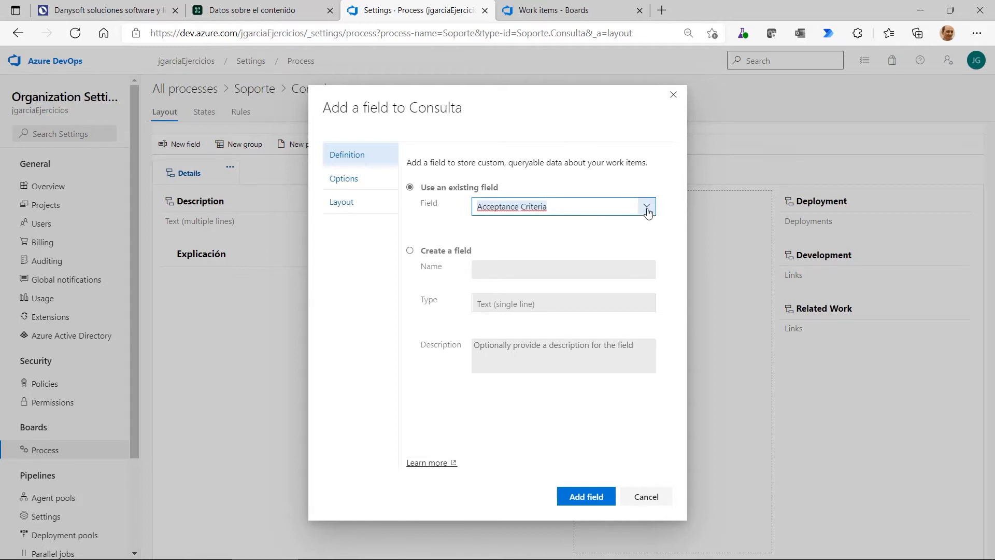
click(426, 251)
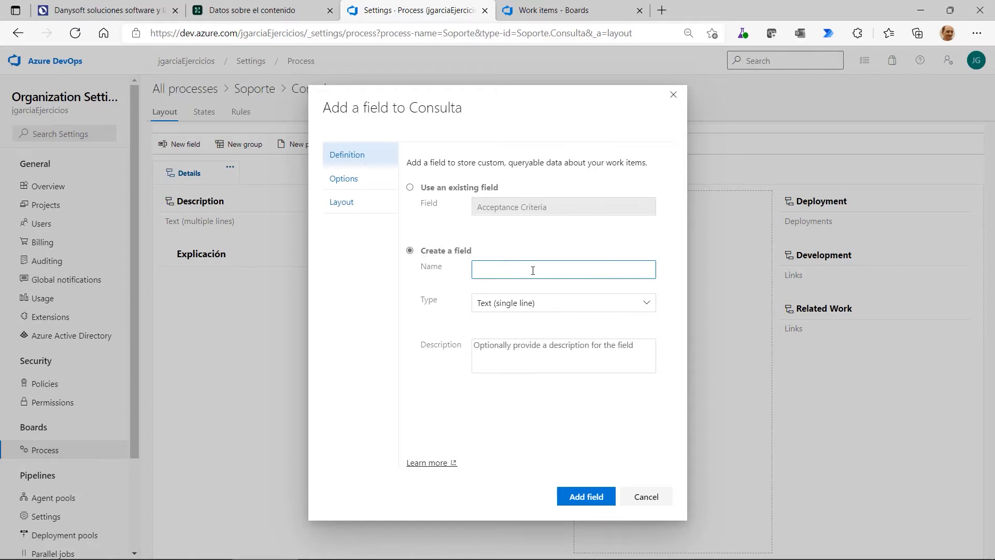
text(Explicación)
Step: Make the new field a Picklist (string) and describe it as "Estado de la descripción del problema"
click(647, 303)
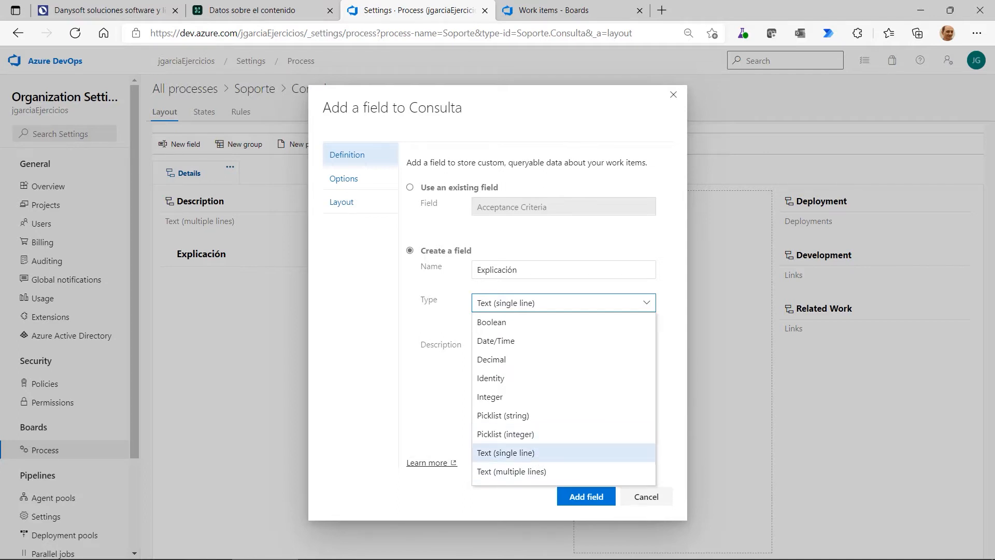
click(680, 559)
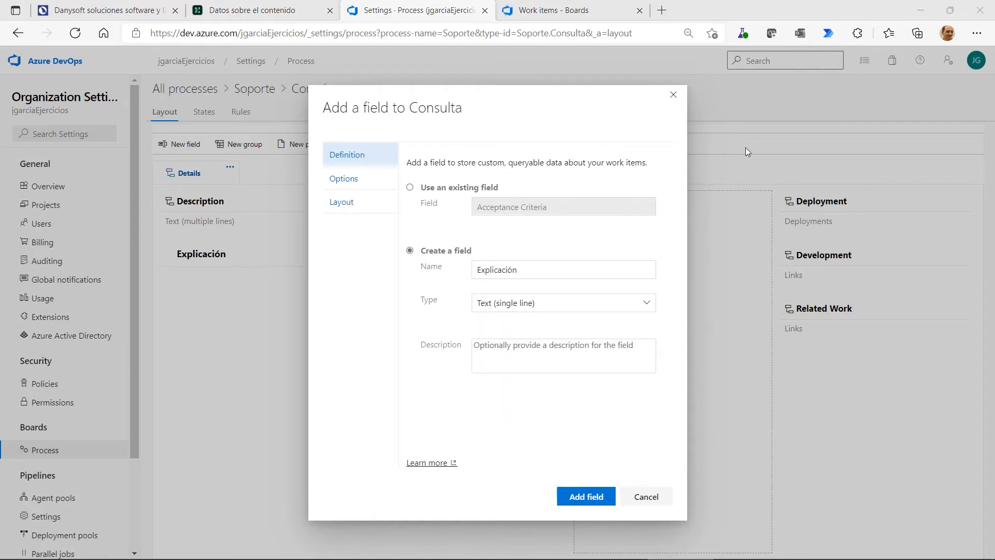
click(646, 306)
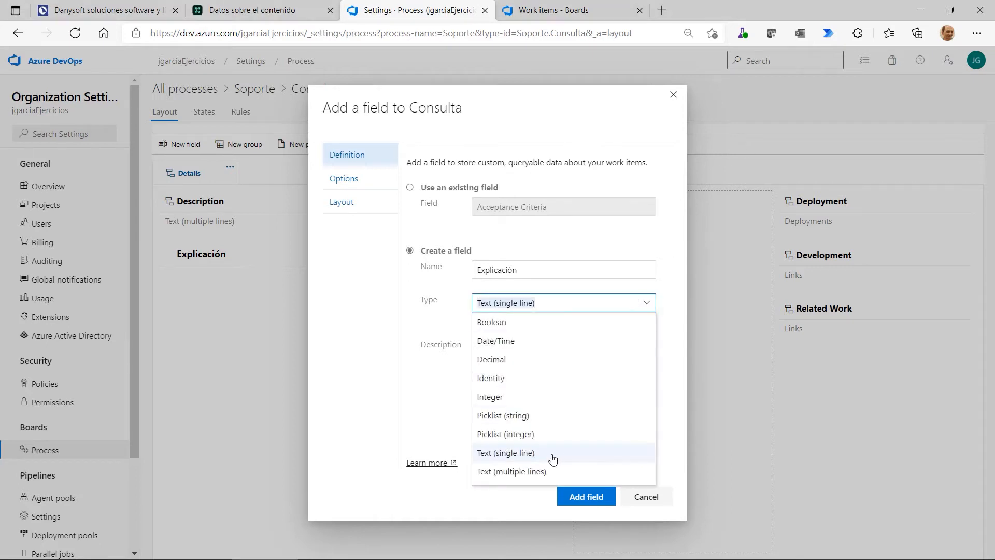
click(524, 415)
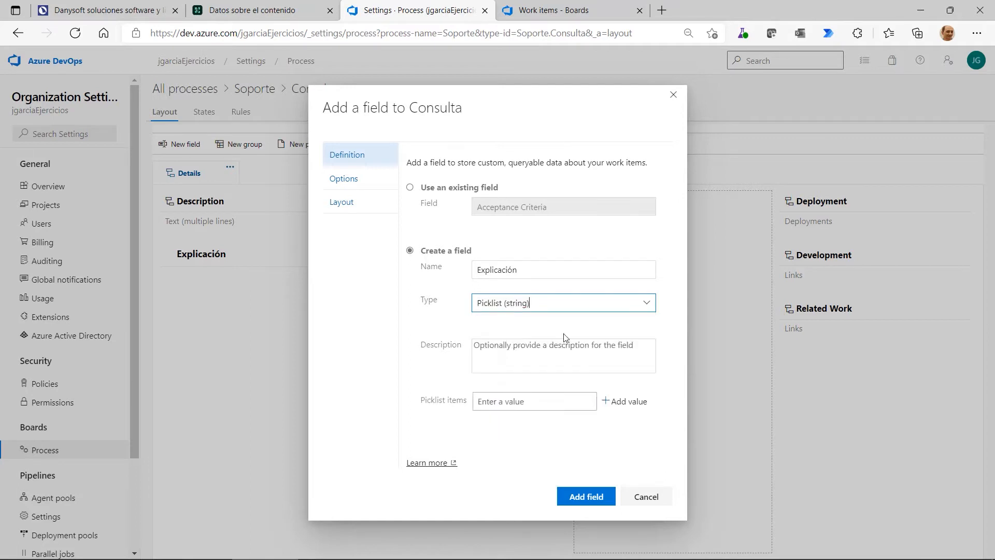
click(522, 349)
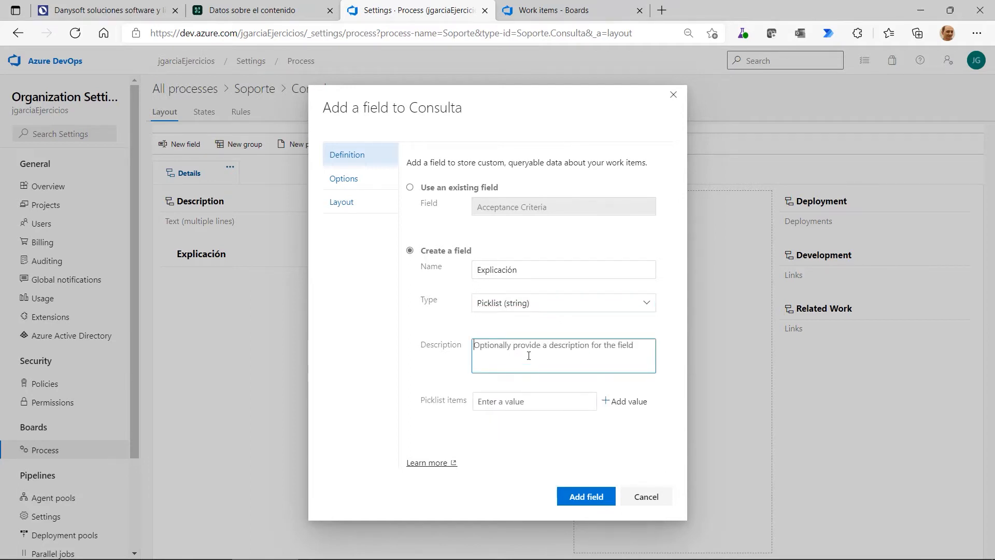
text(E)
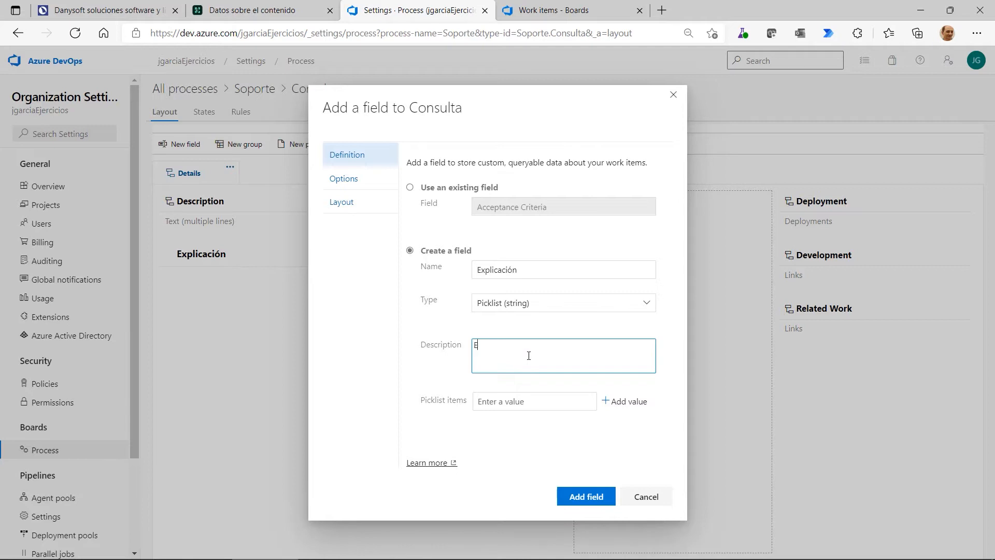
text(stado de la descripción del problema)
Step: Give the picklist the values "Insuficiente" and "No reproducible"
click(557, 402)
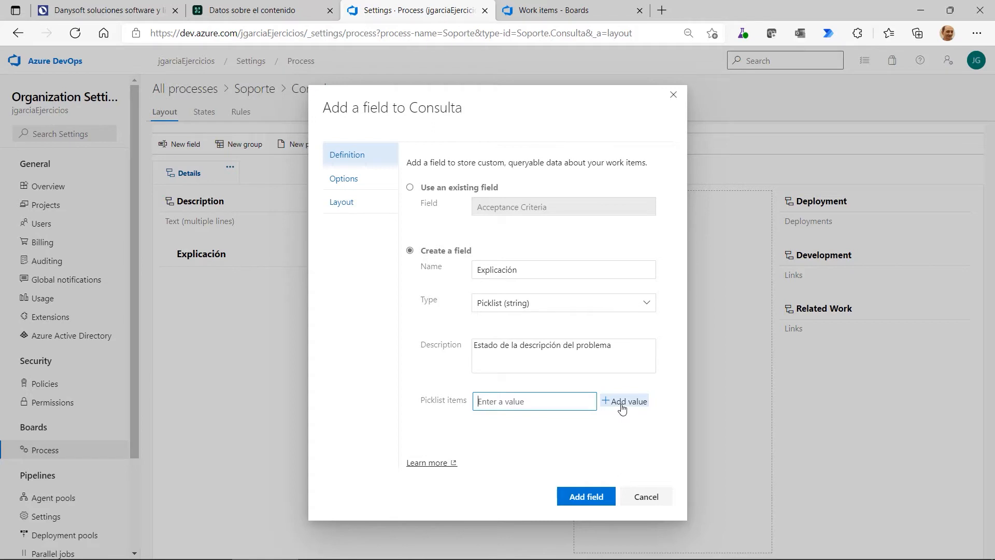
text(Insuficiente)
click(624, 402)
text(No)
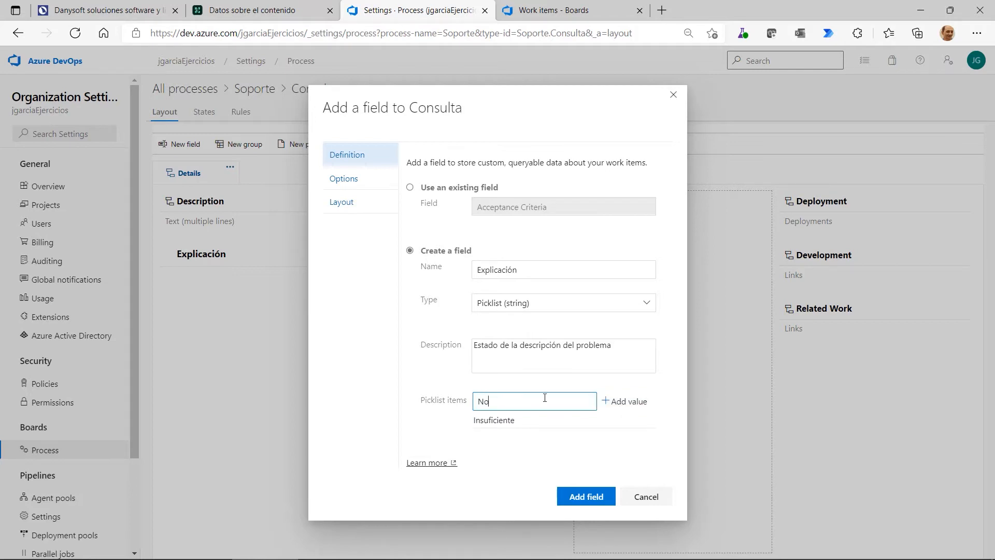
text( reproducible)
click(640, 407)
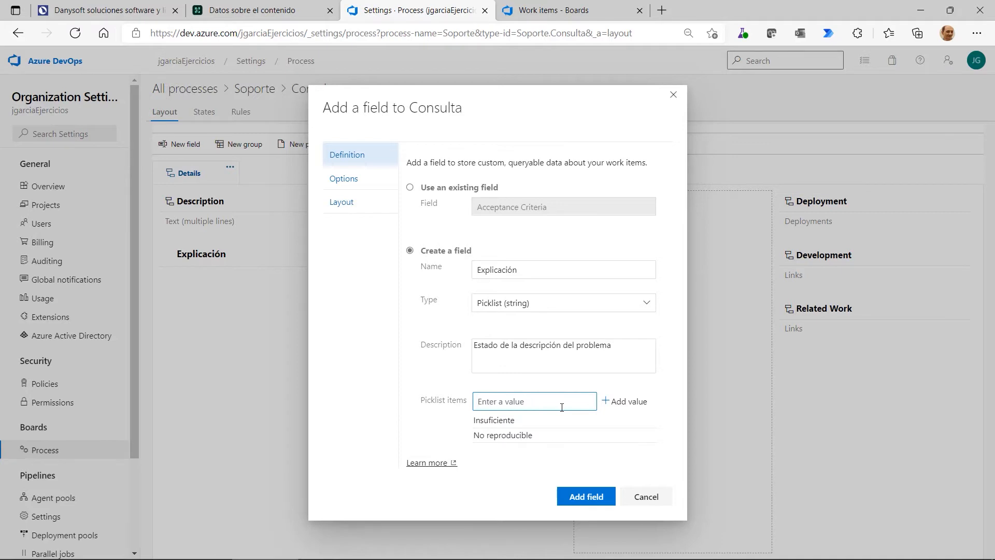
Step: Include "Suficiente" and "Ninguna" as further picklist values and add the field to Consulta
text(Suficiente)
click(626, 401)
text(N)
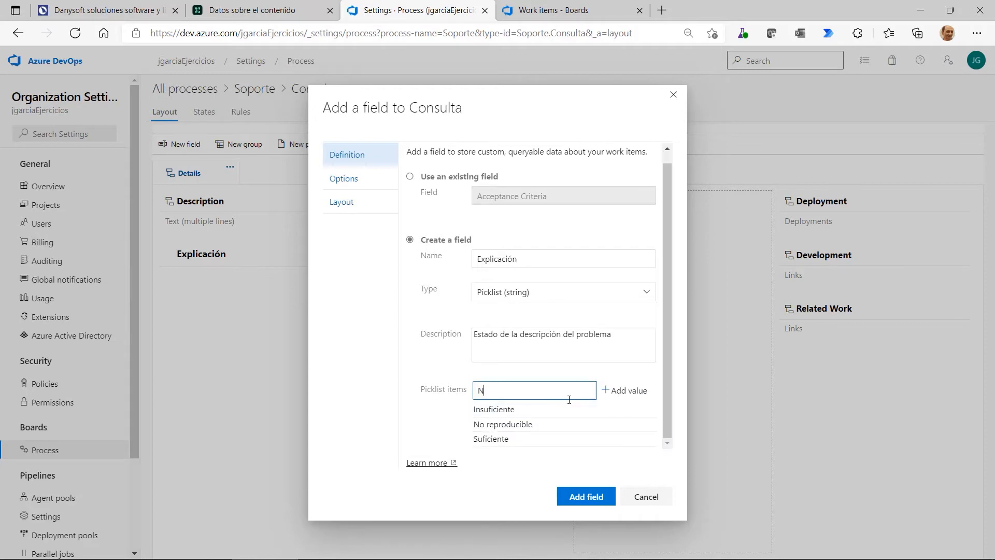
text(inguna)
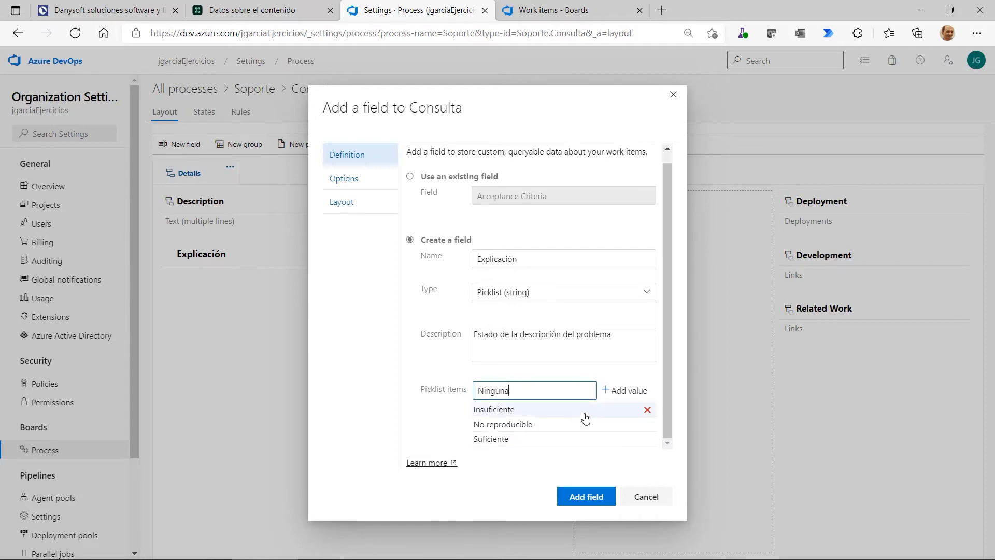
click(617, 390)
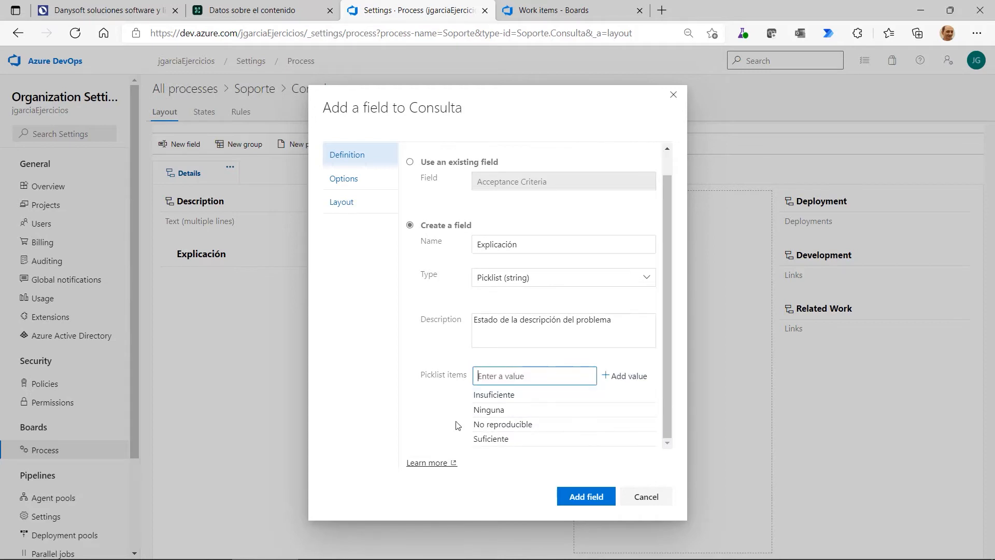
click(592, 508)
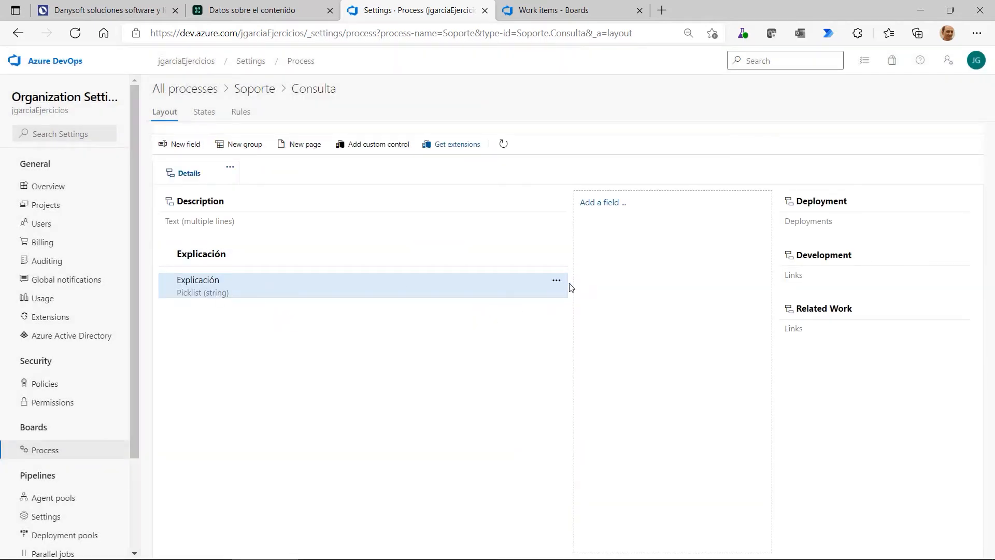
Step: Edit the Explicación field, review its definition and layout settings, set its default value to Suficiente and save
click(556, 284)
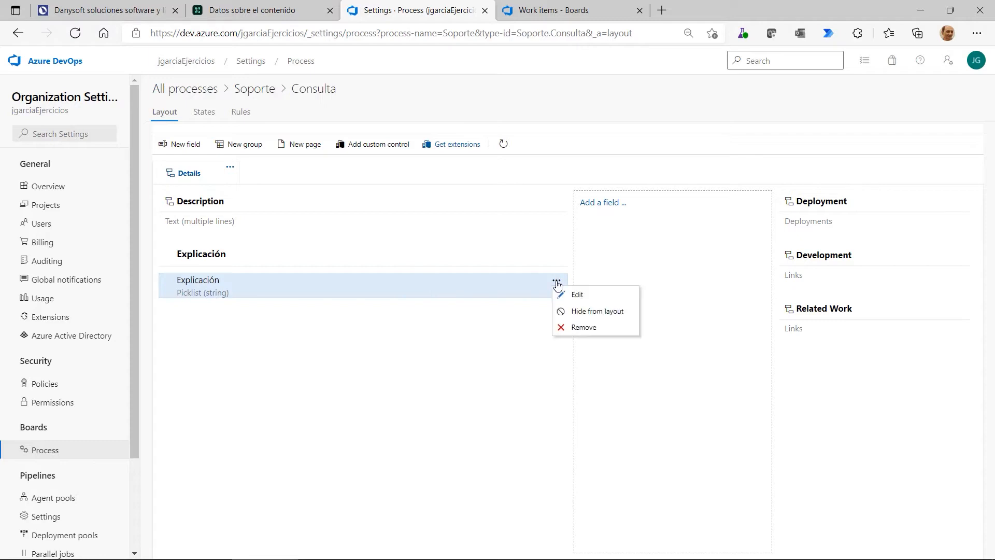
click(575, 297)
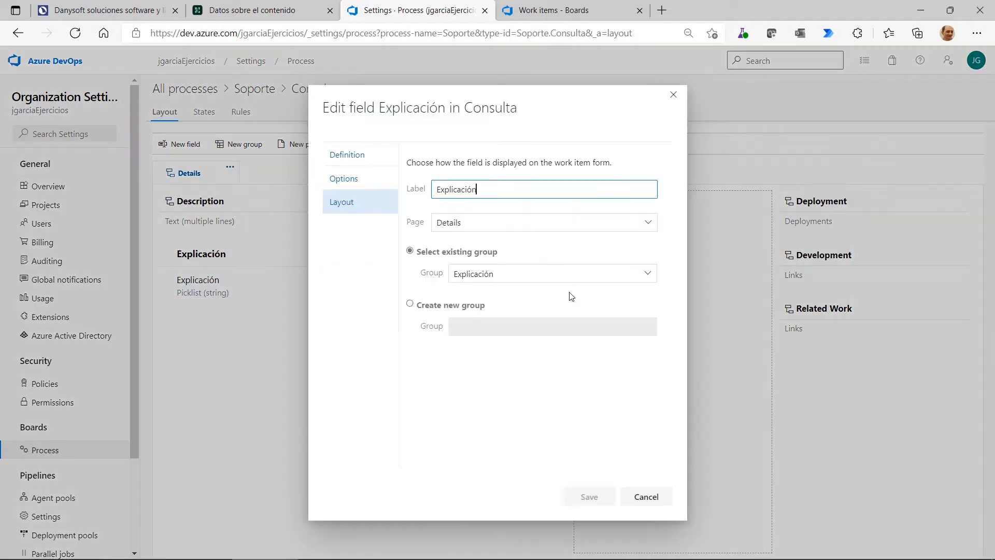
click(352, 183)
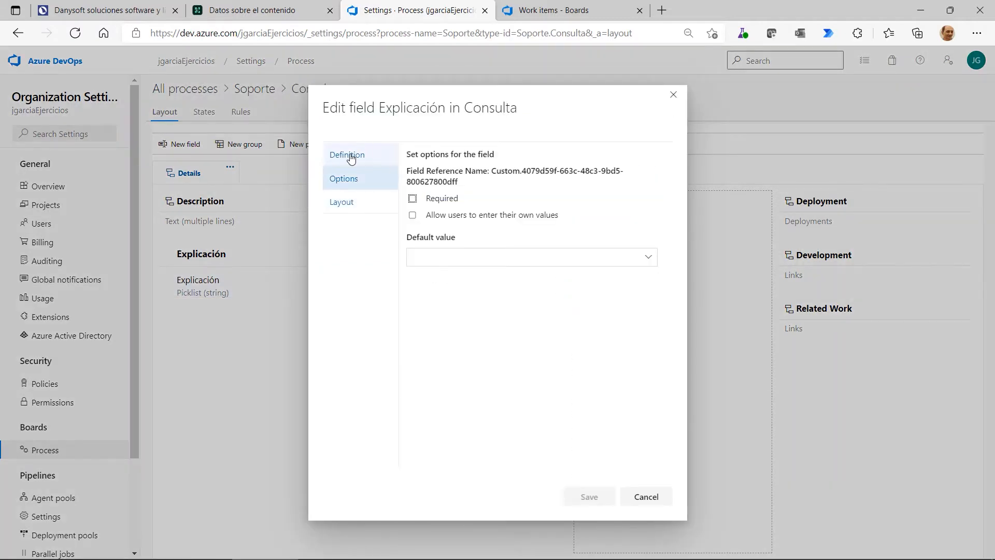
click(350, 155)
click(362, 185)
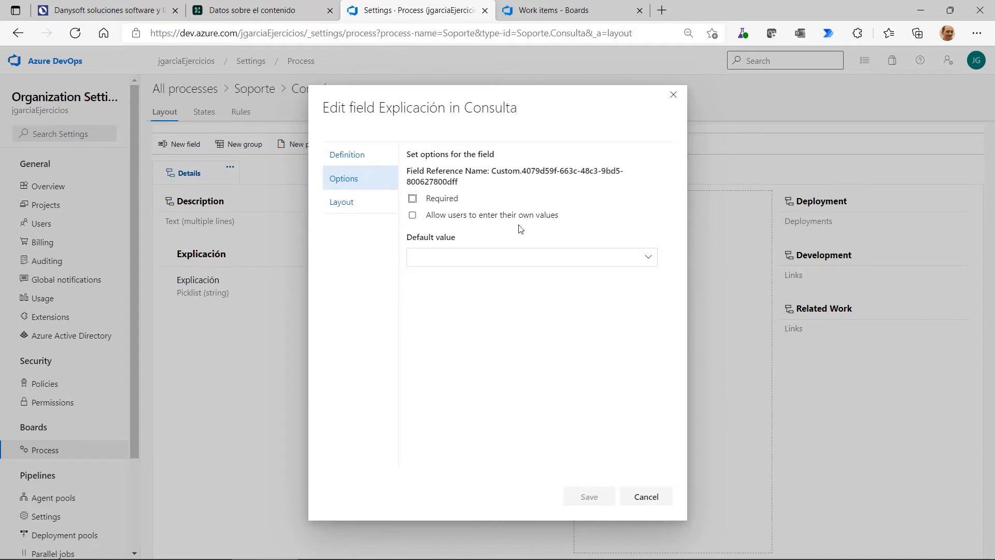
click(650, 259)
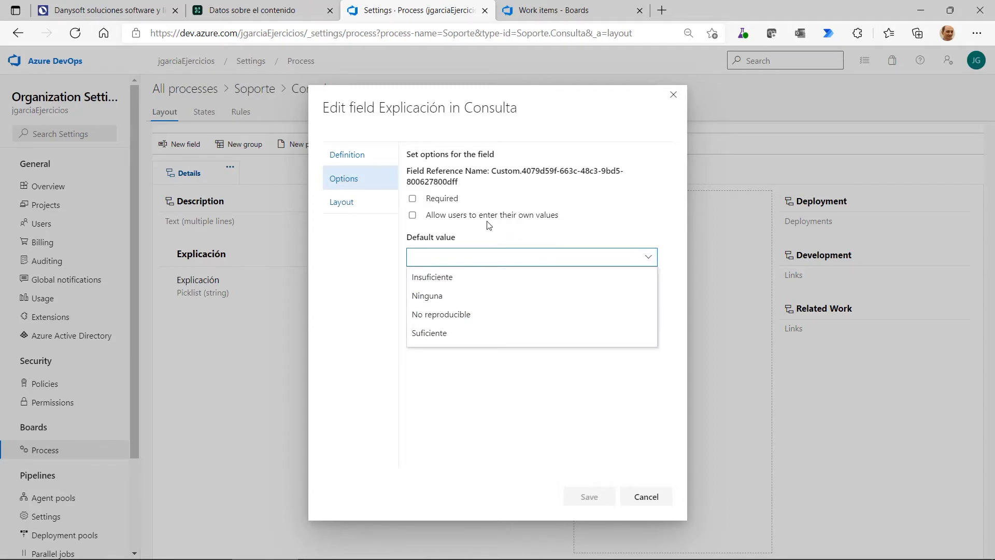
click(437, 334)
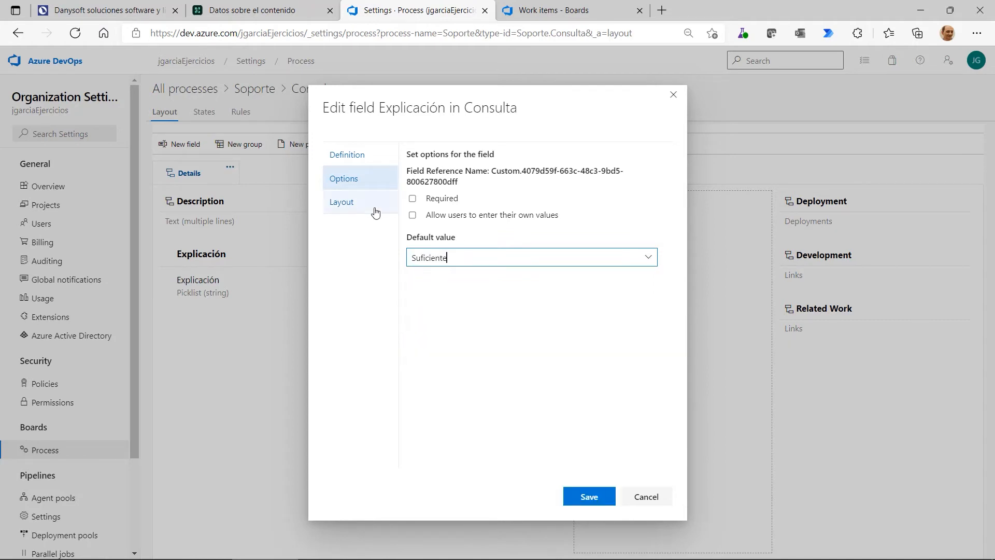
click(358, 204)
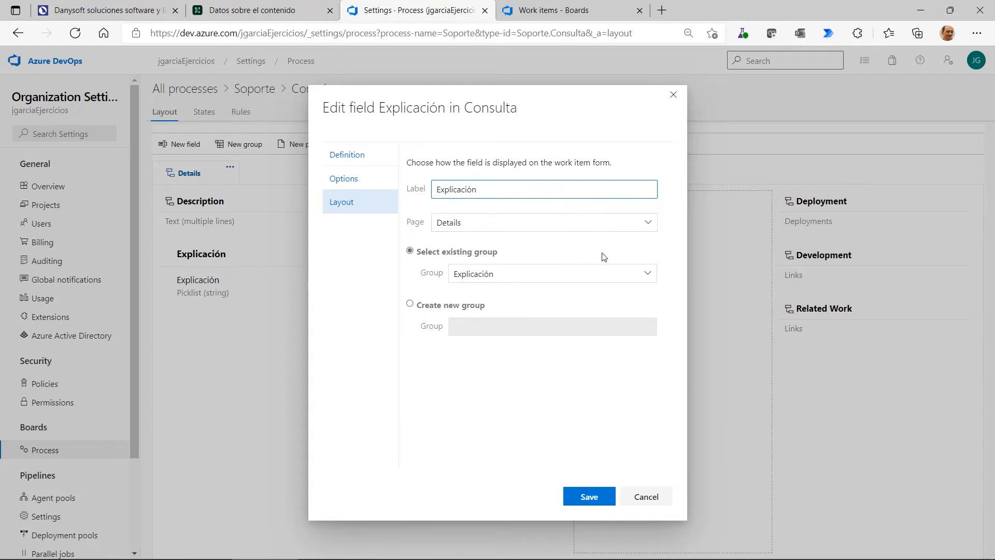
click(598, 496)
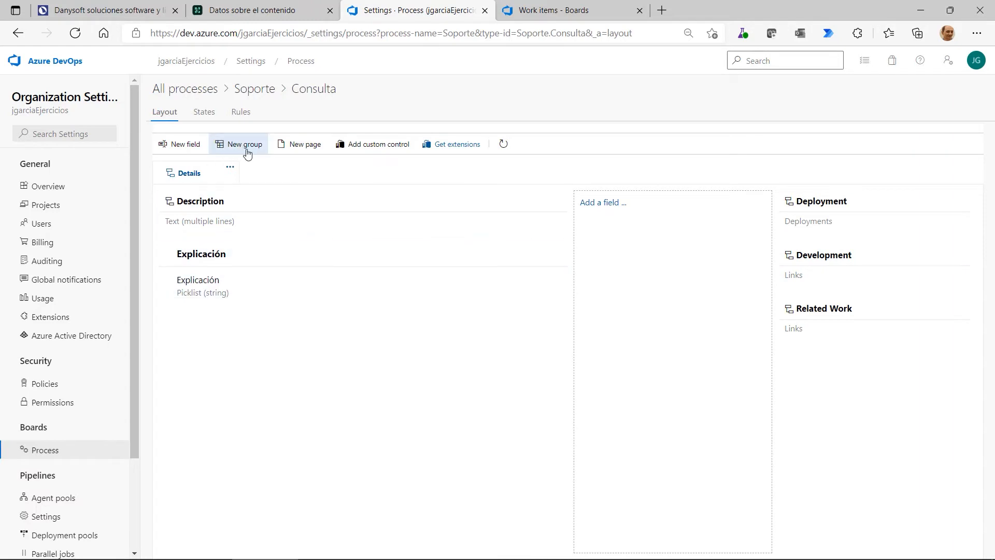
Step: In the workflow states of Consulta, begin a new state and assign it to the Proposed category
click(203, 117)
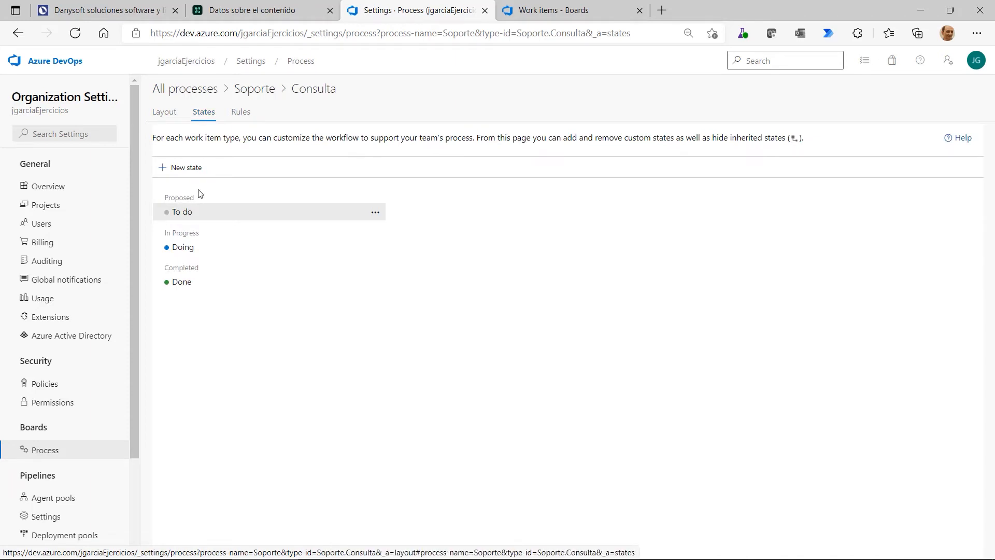
click(168, 119)
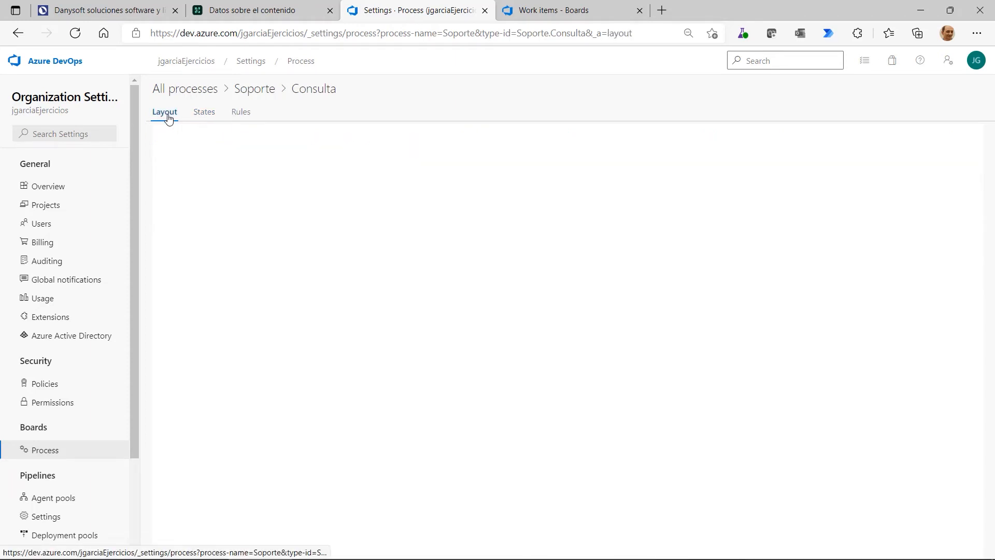
click(205, 119)
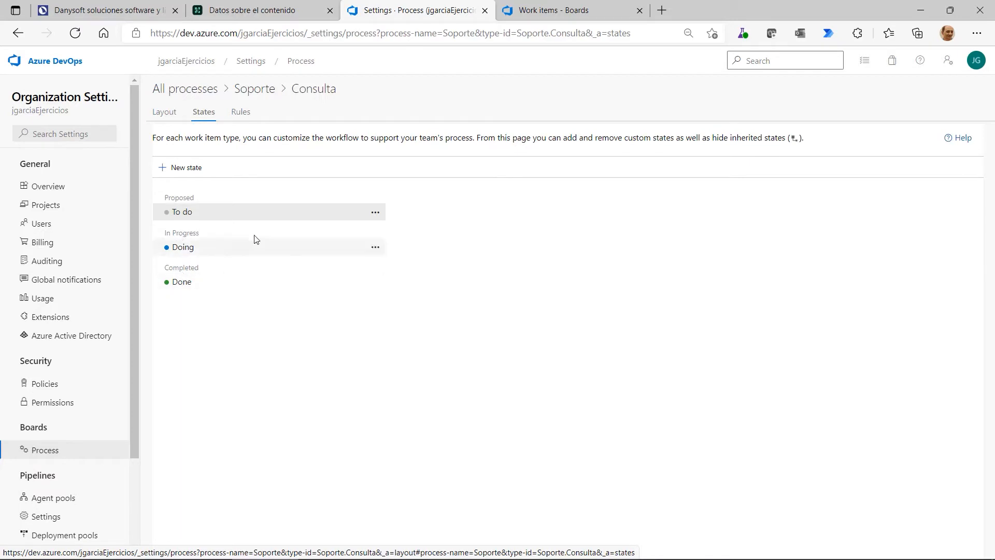
click(182, 167)
drag(458, 182, 503, 179)
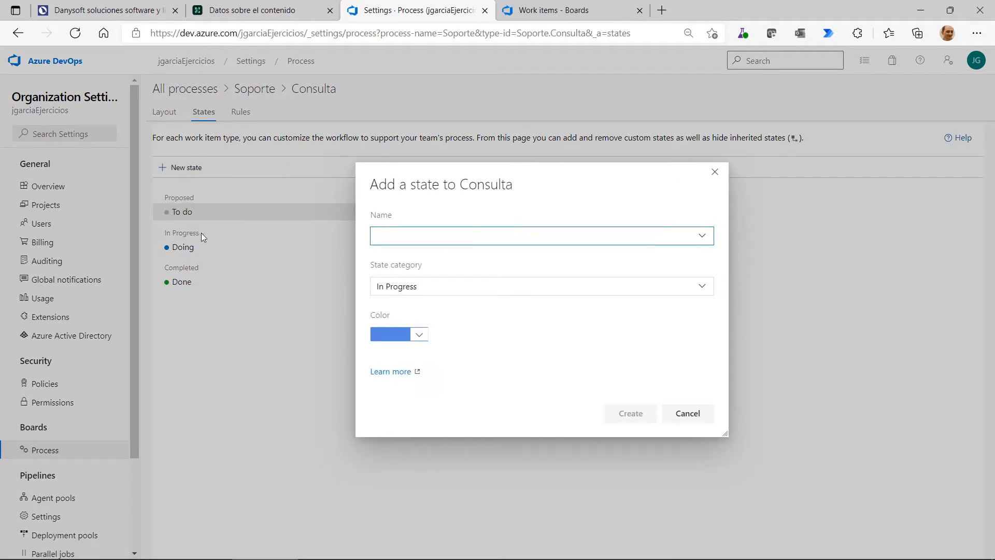
click(702, 287)
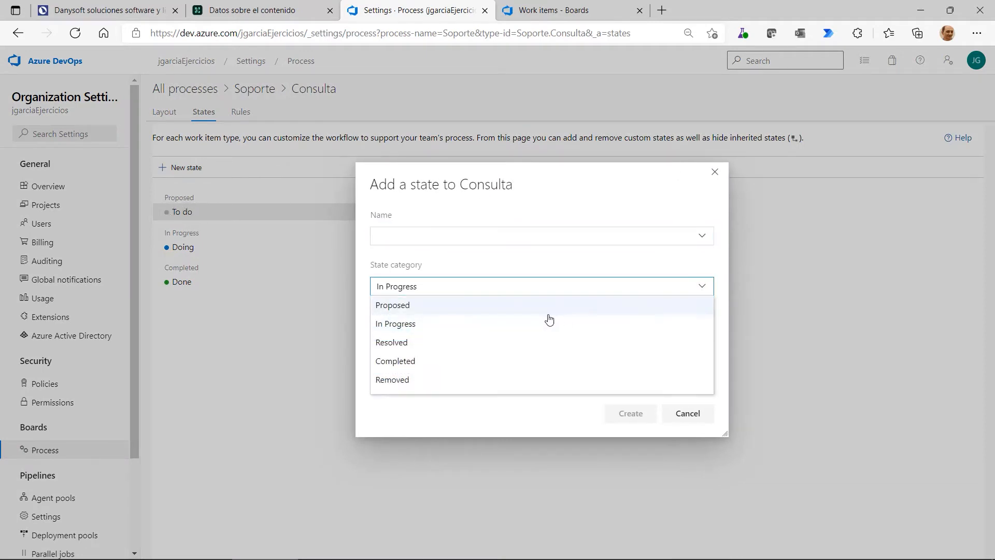
click(409, 308)
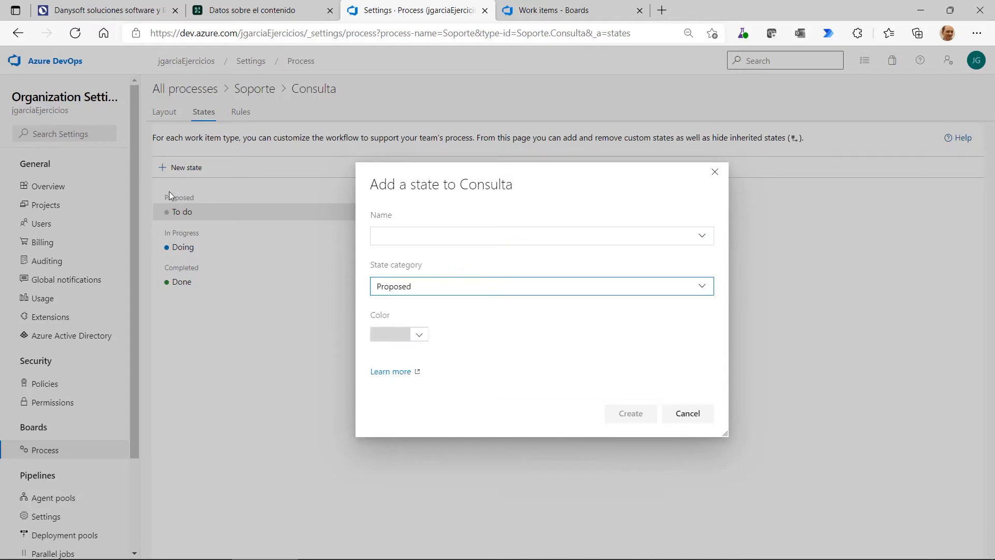
Step: Review the suggested state names and choose Design as the new state's name
click(424, 238)
click(704, 235)
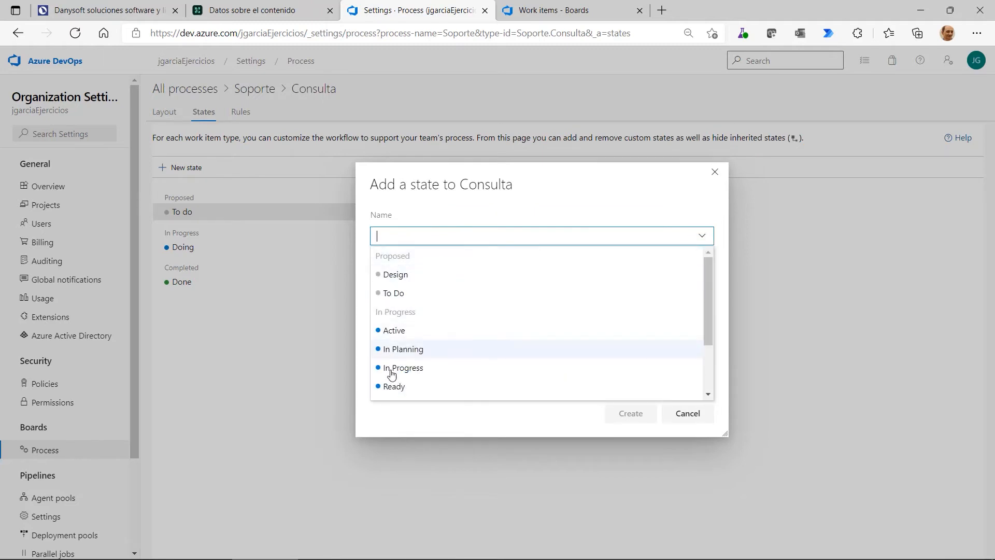
scroll(439, 339, down, 2)
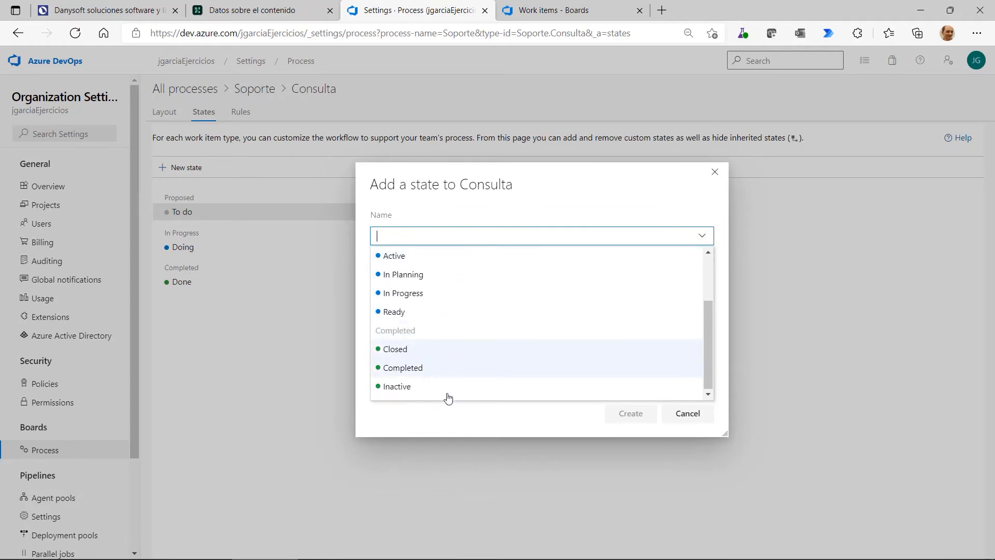
scroll(445, 386, up, 2)
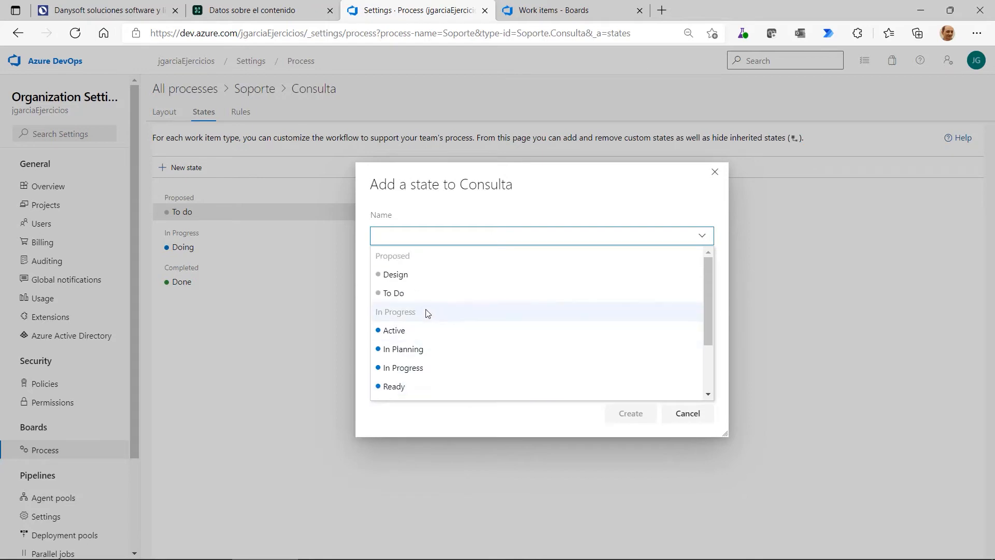
click(402, 274)
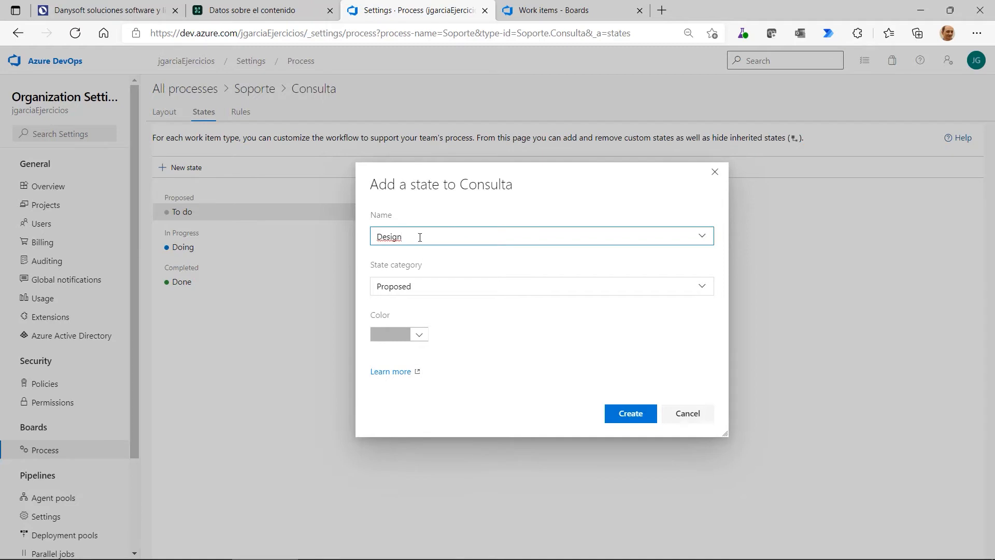
Step: Name the new state "Estado de la explicación", give it a yellow color and create it
drag(420, 238, 361, 236)
text(Estado de la explicació)
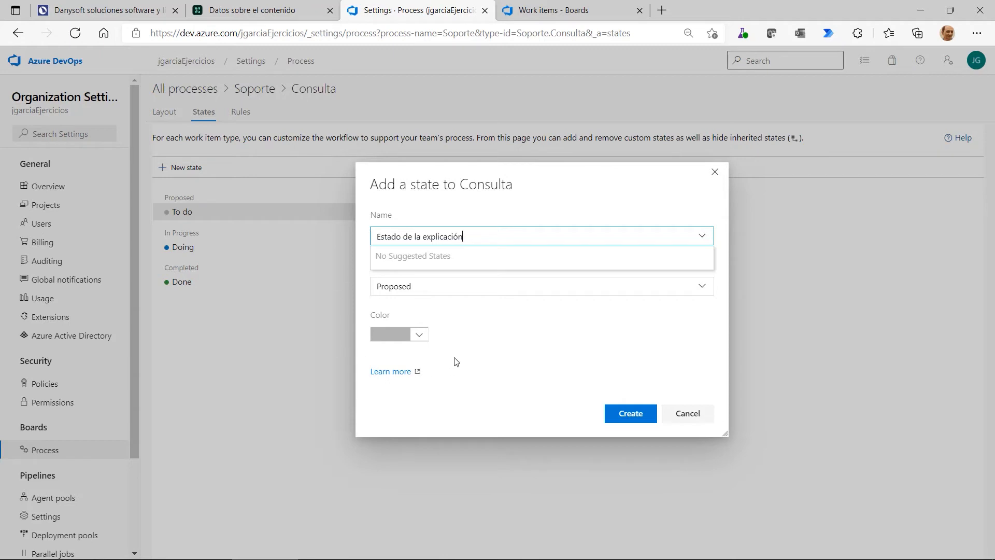
click(419, 335)
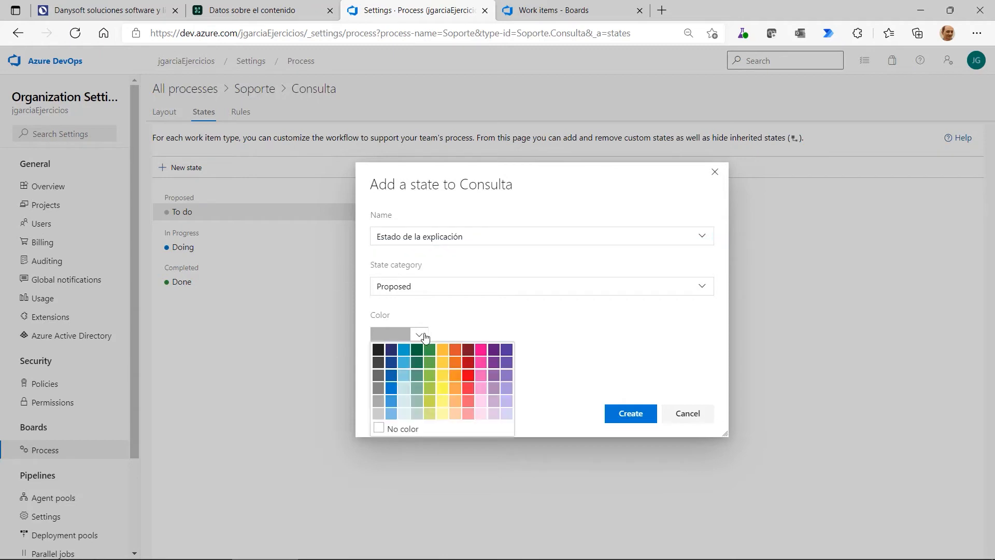
click(443, 364)
click(622, 413)
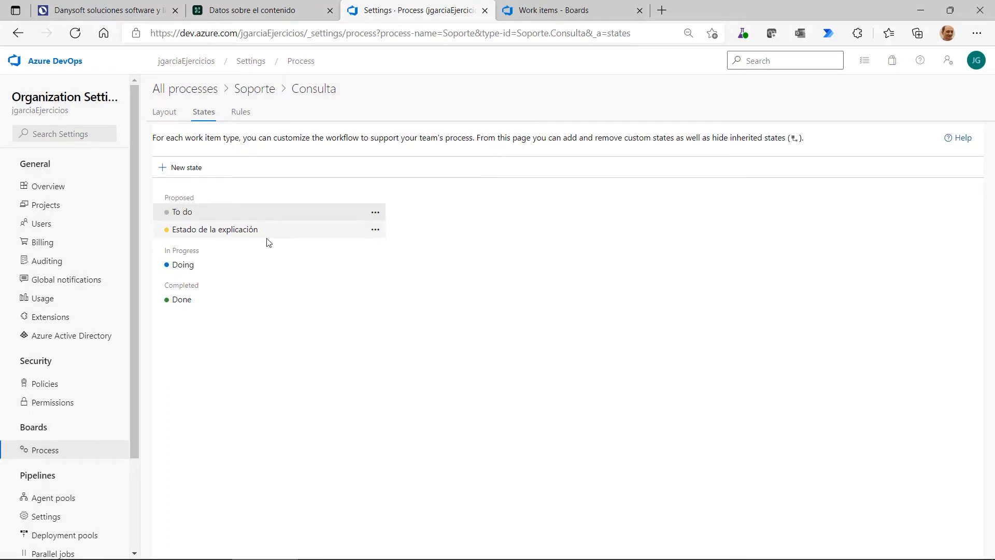
click(375, 212)
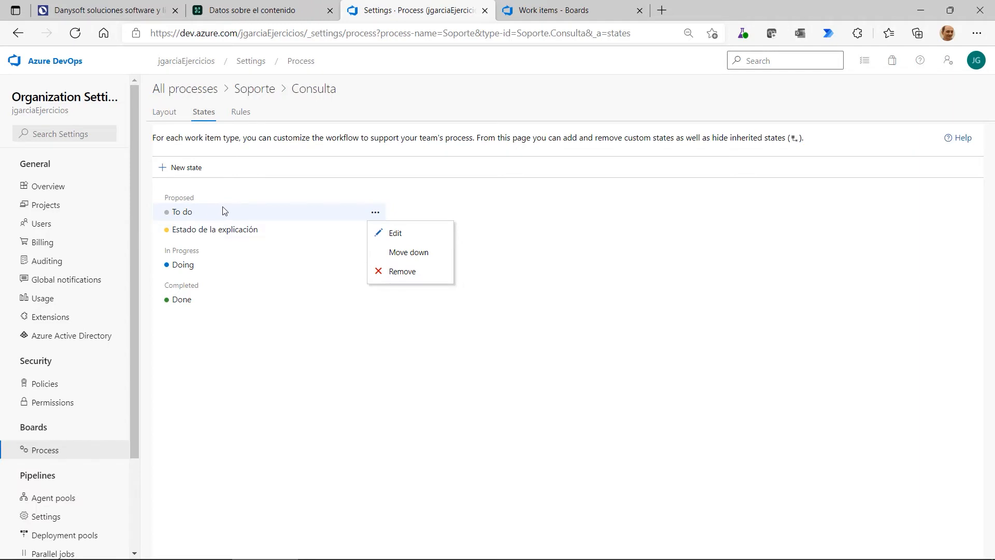
click(337, 377)
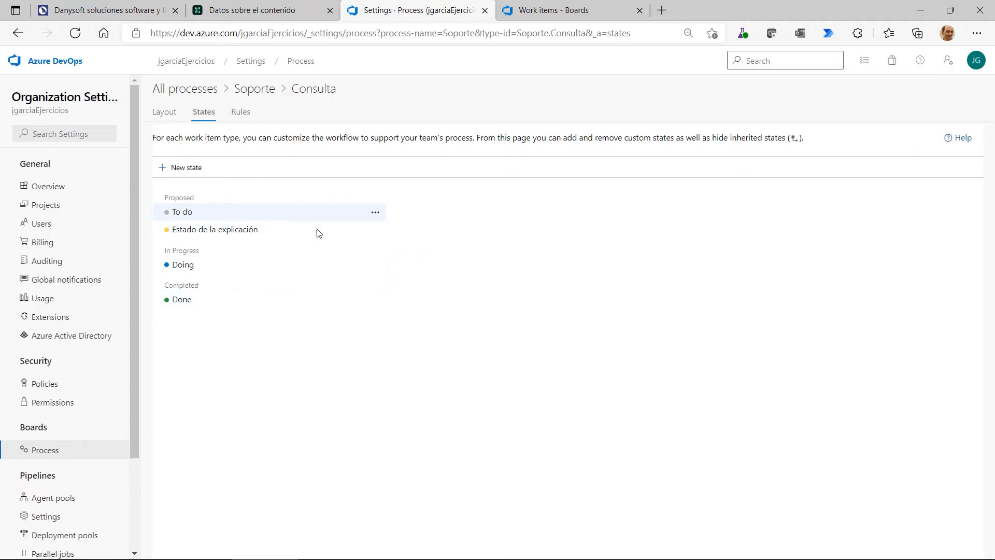
Step: Start a new work item rule for Consulta and name it "Estado explicación"
click(242, 117)
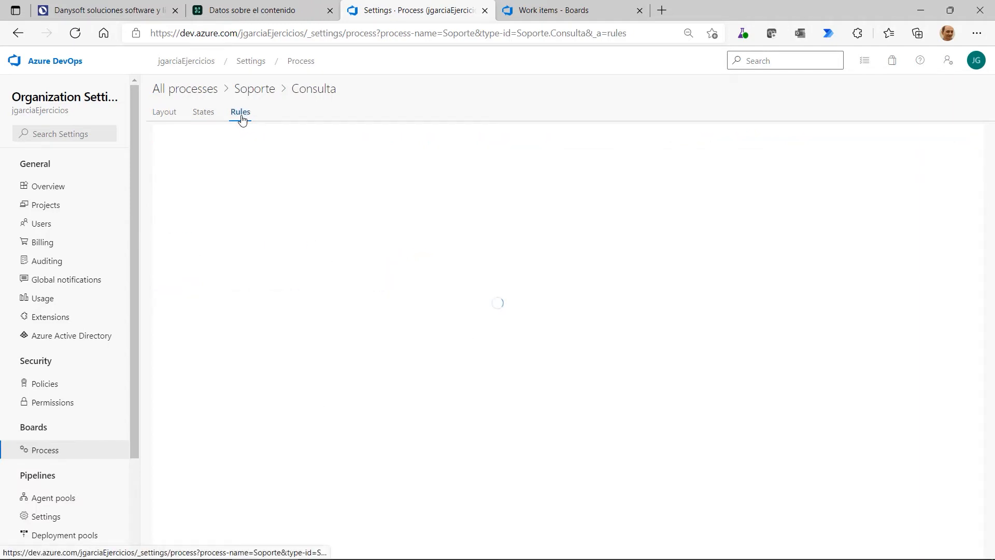
click(576, 294)
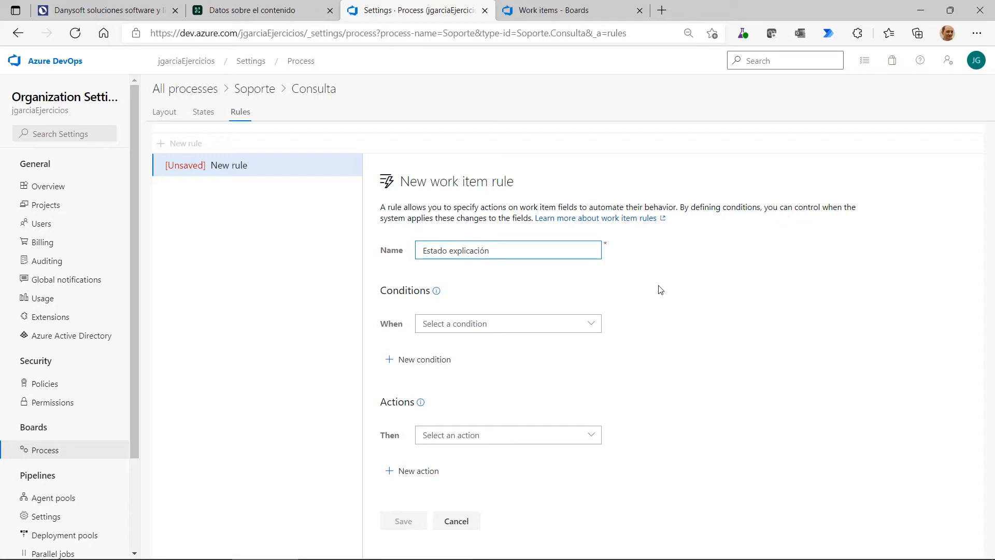
Step: Set the rule's condition to apply when the work item state is not Estado de la explicación
click(594, 326)
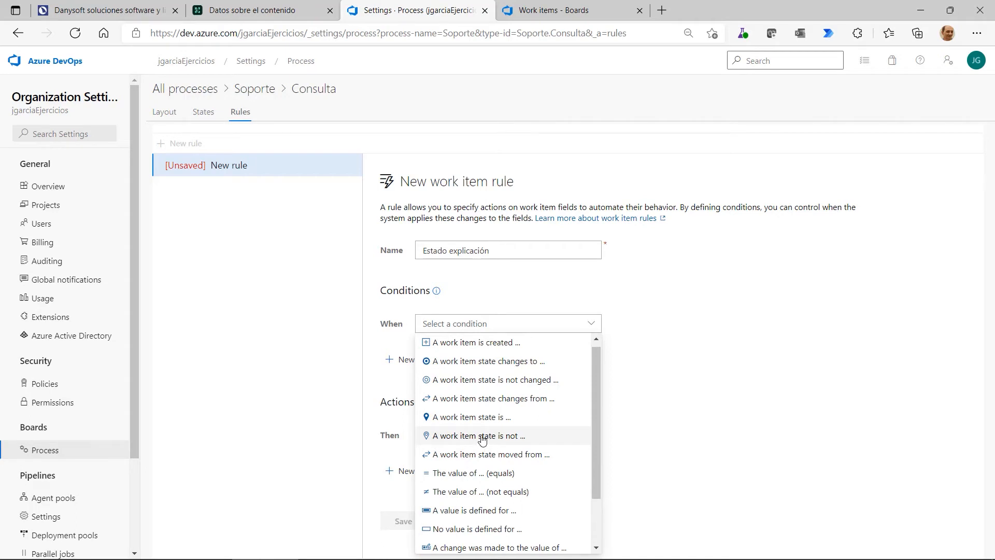
click(481, 440)
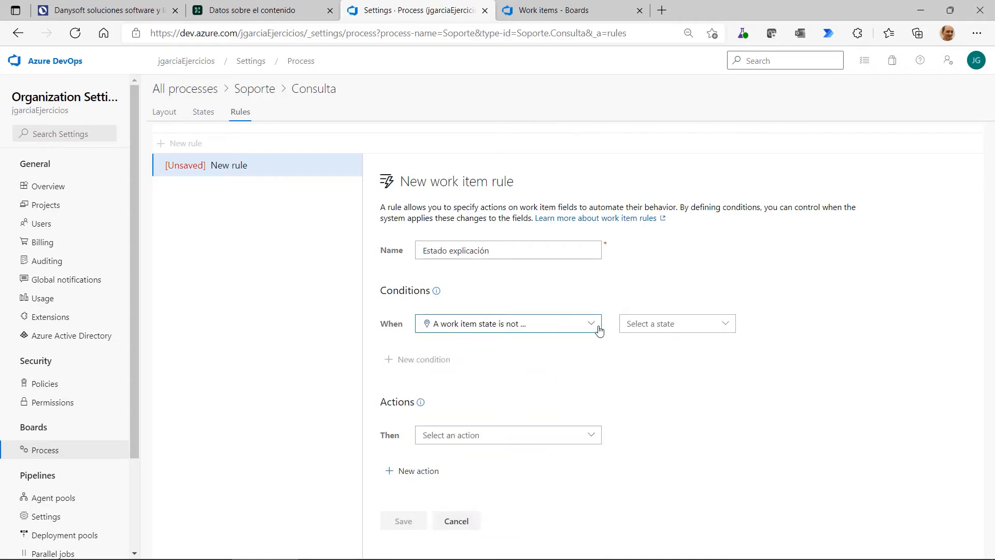
click(725, 325)
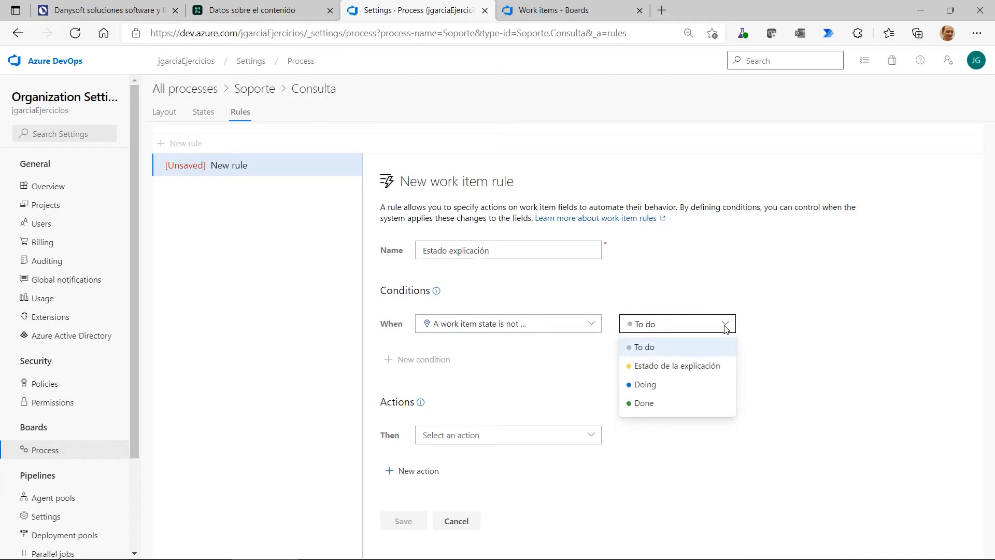
click(692, 366)
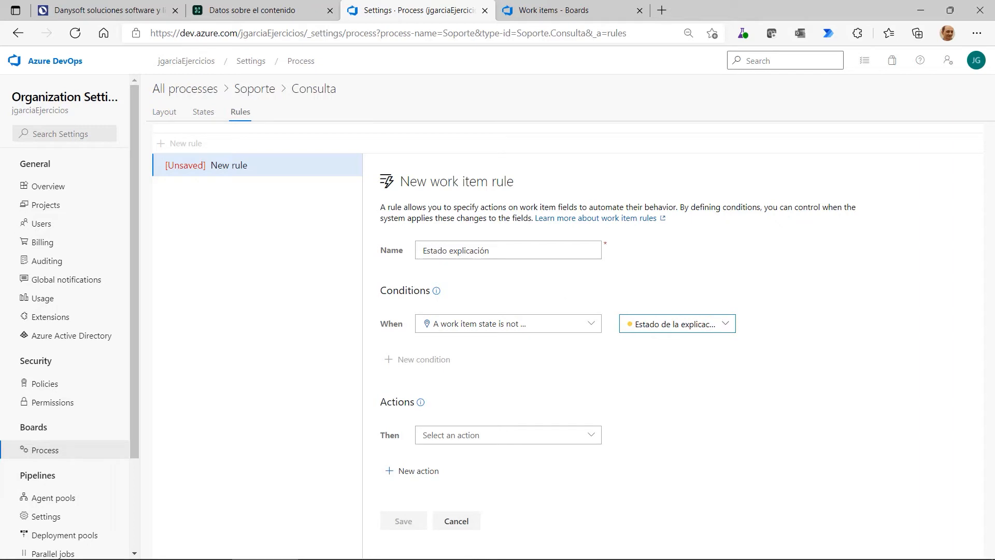
Step: Change the rule's condition to apply when the value of Explicación equals Suficiente
click(589, 323)
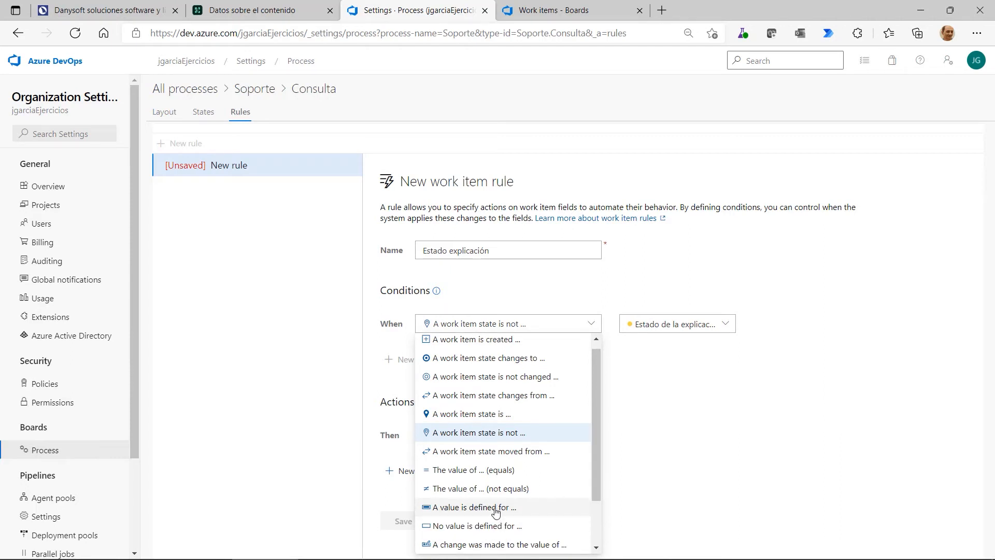
click(498, 470)
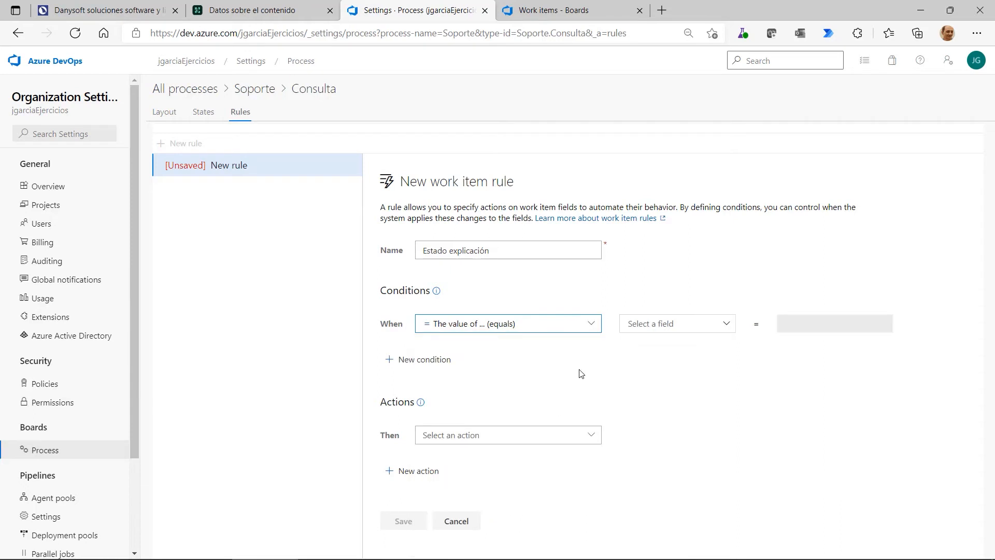
click(728, 325)
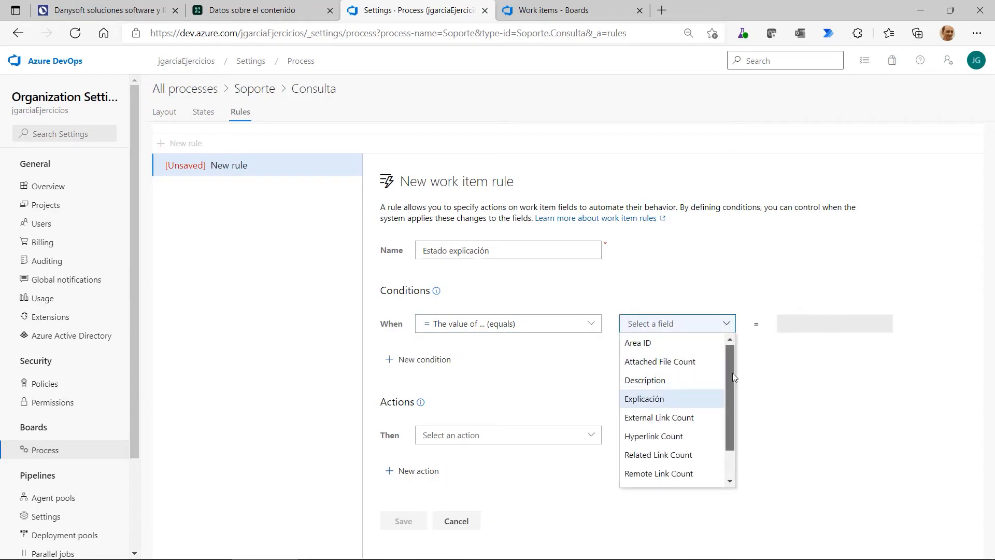
click(674, 400)
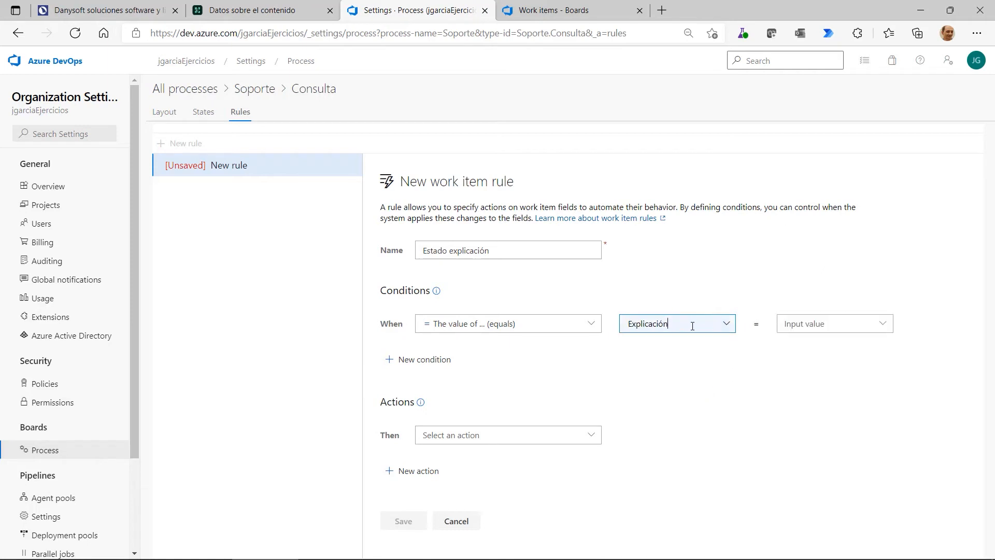
click(883, 325)
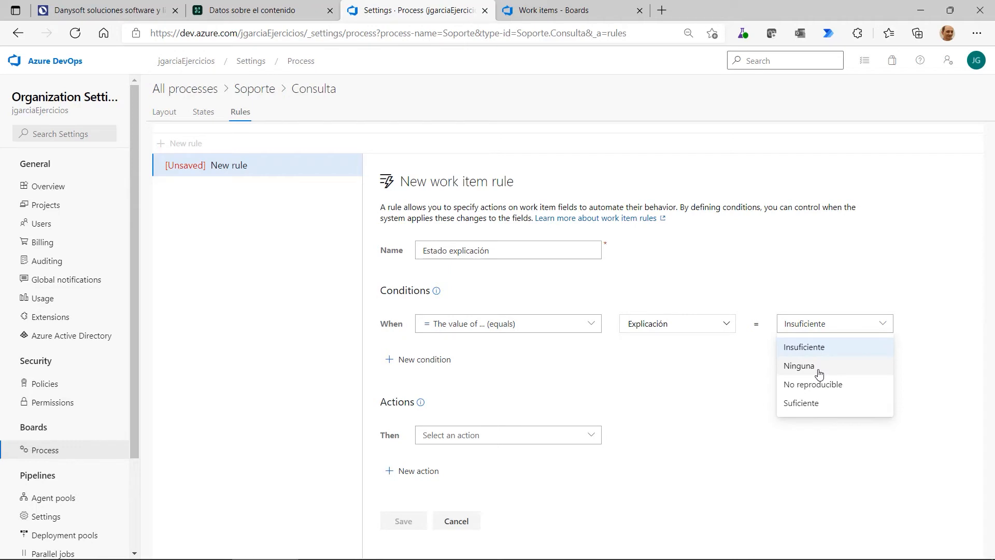
click(803, 404)
Step: Make the rule's condition apply when the value of Explicación does not equal Suficiente
click(592, 323)
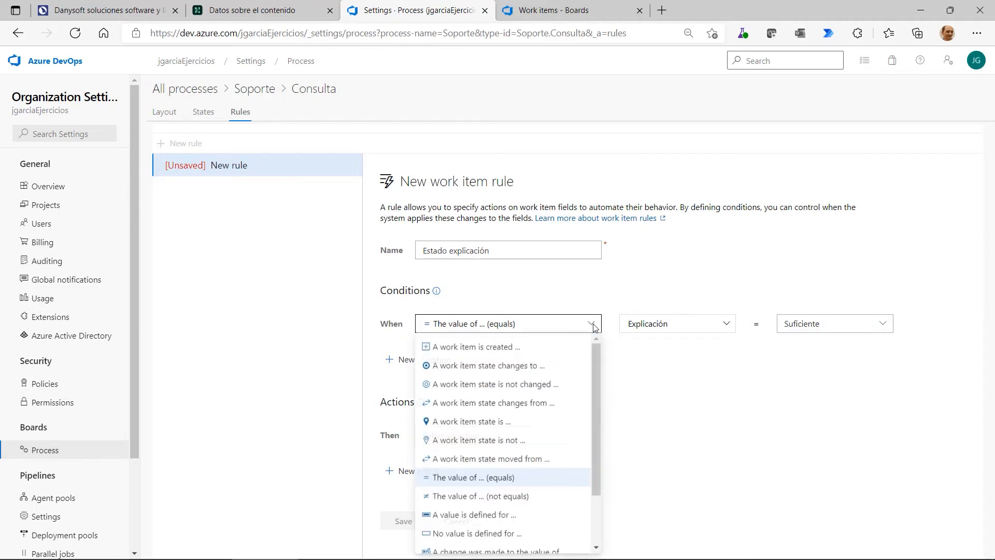
click(518, 499)
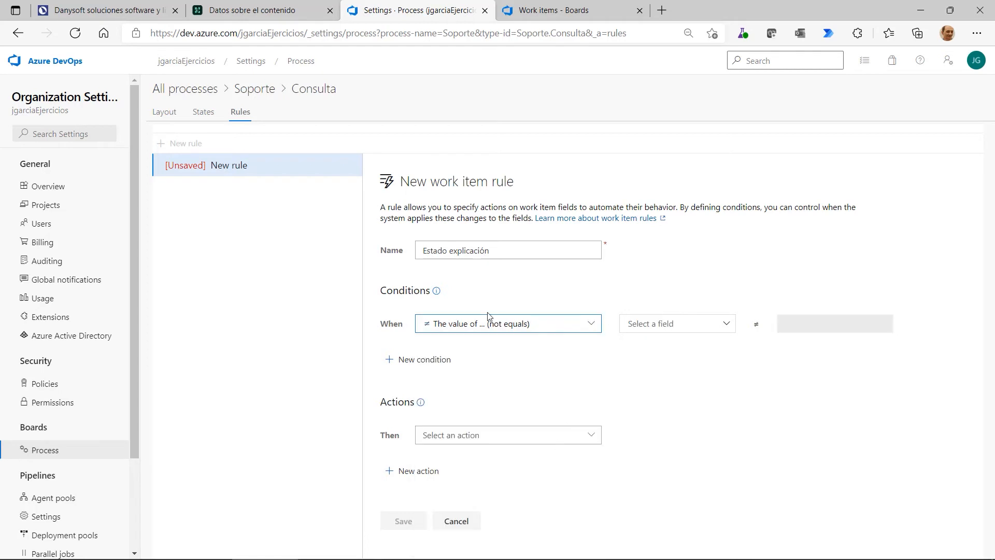
click(726, 323)
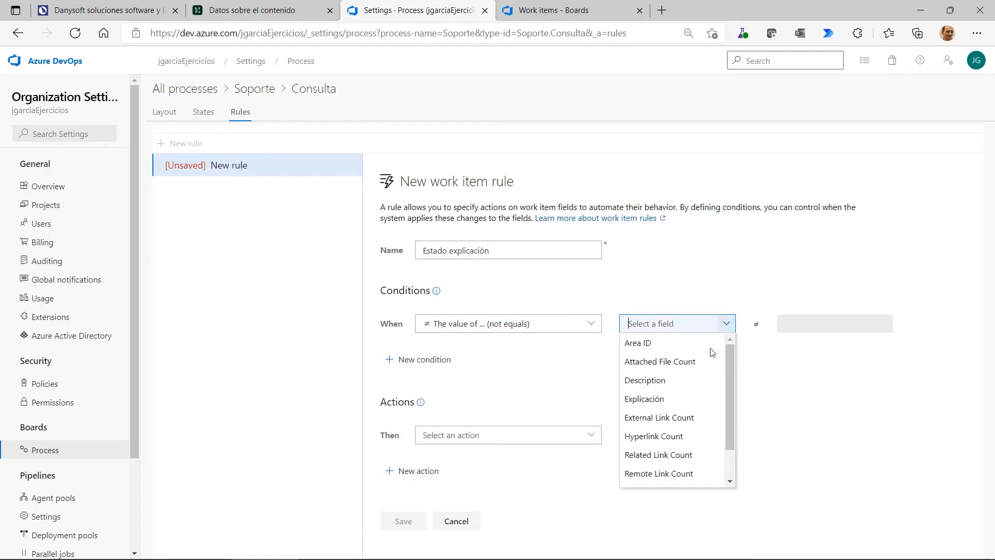
click(680, 399)
click(882, 324)
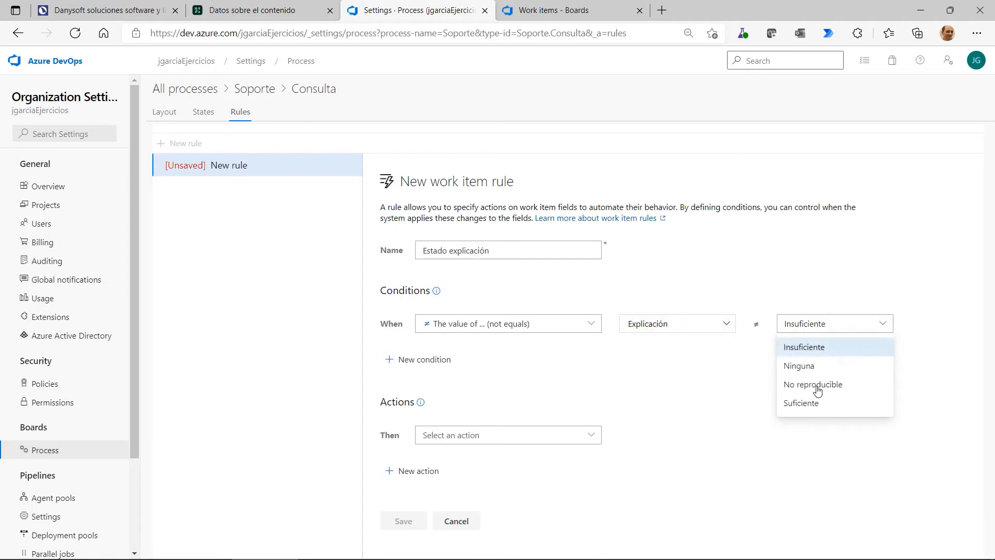
click(802, 411)
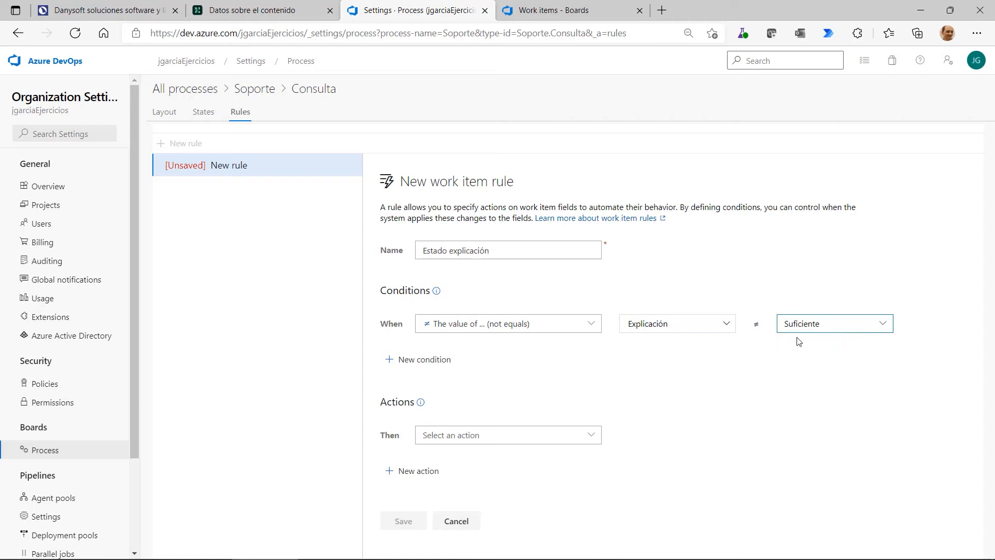
click(883, 324)
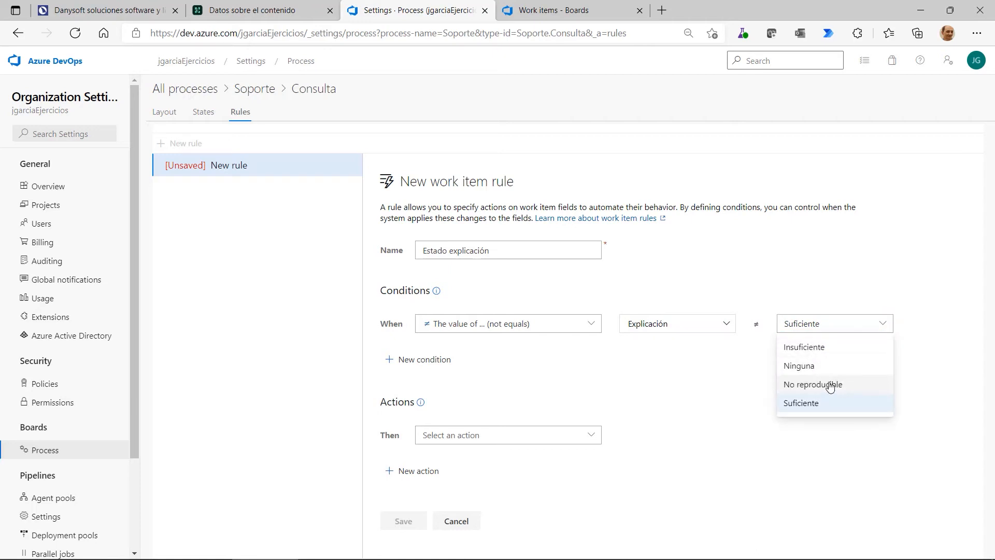
click(802, 406)
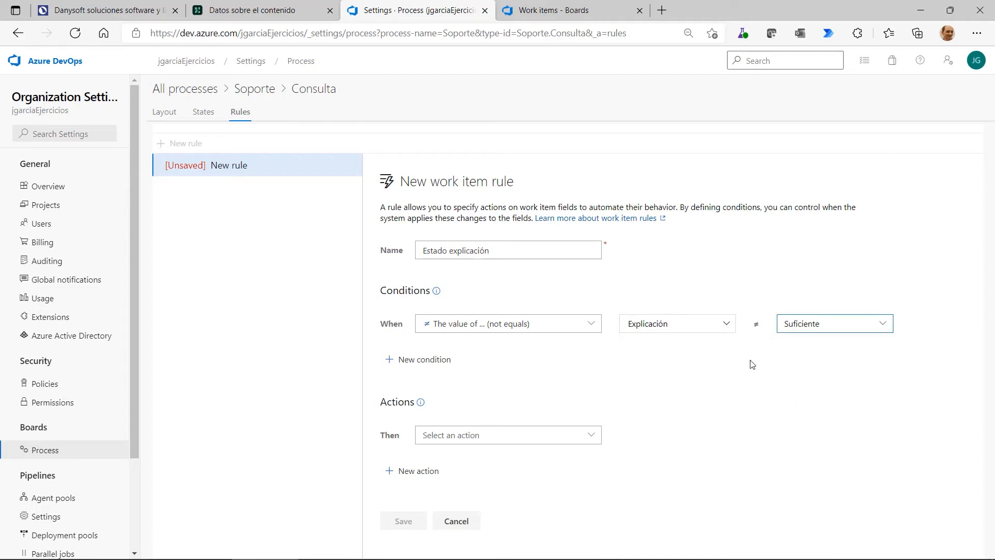
Step: Review the available rule actions and choose using the current time to set a field's value
click(591, 438)
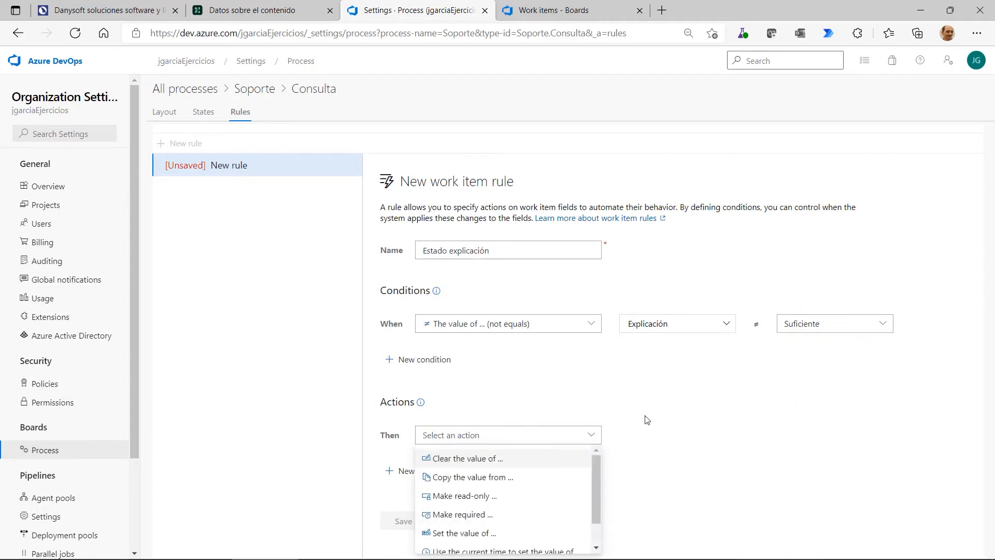
scroll(521, 482, down, 1)
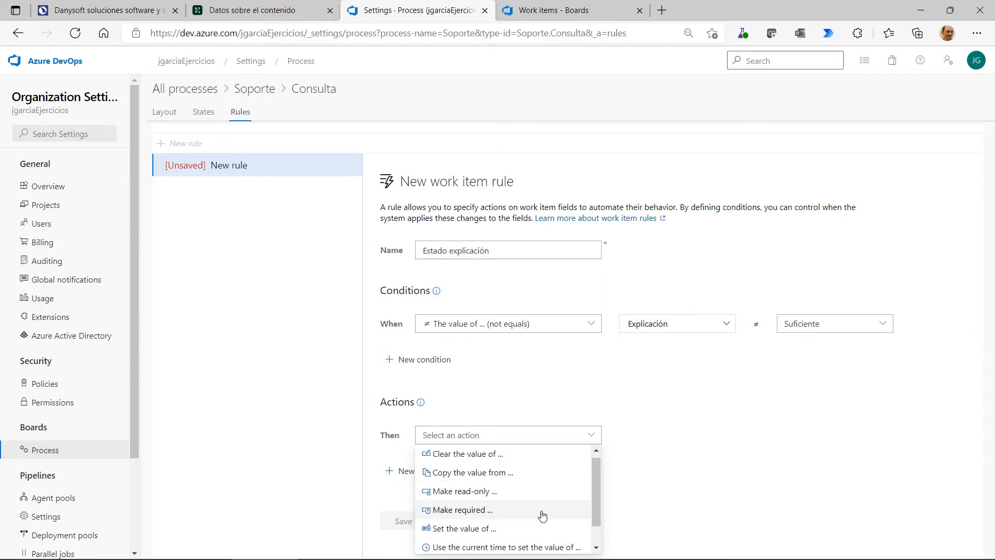
drag(597, 505, 597, 528)
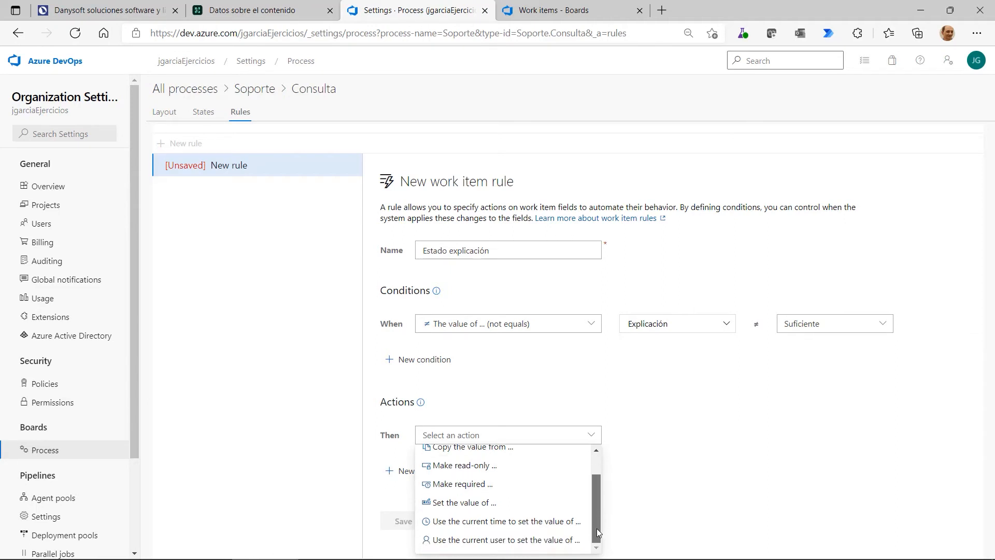
click(483, 541)
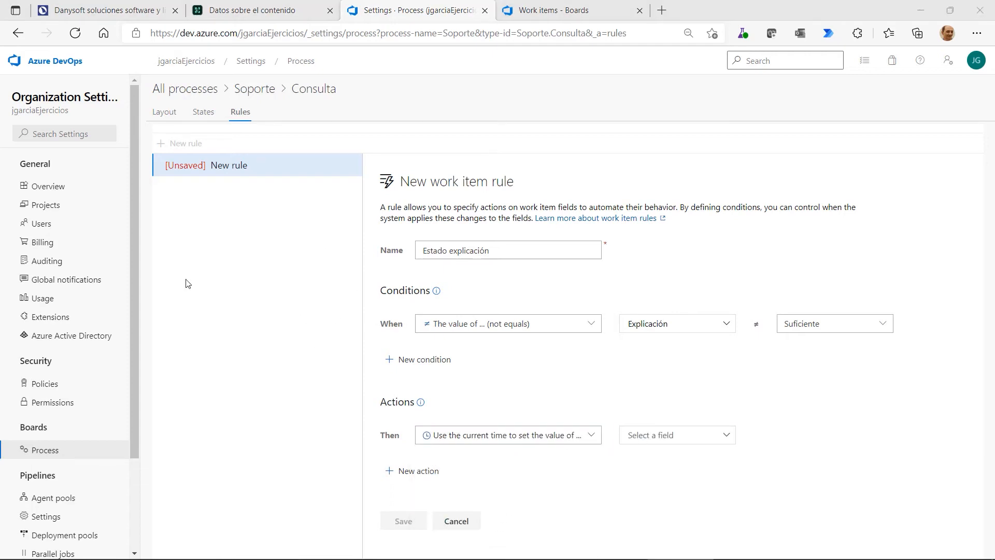
Step: Make the rule's action set the value of Assigned To to the process owner's danysoft.com account
click(591, 434)
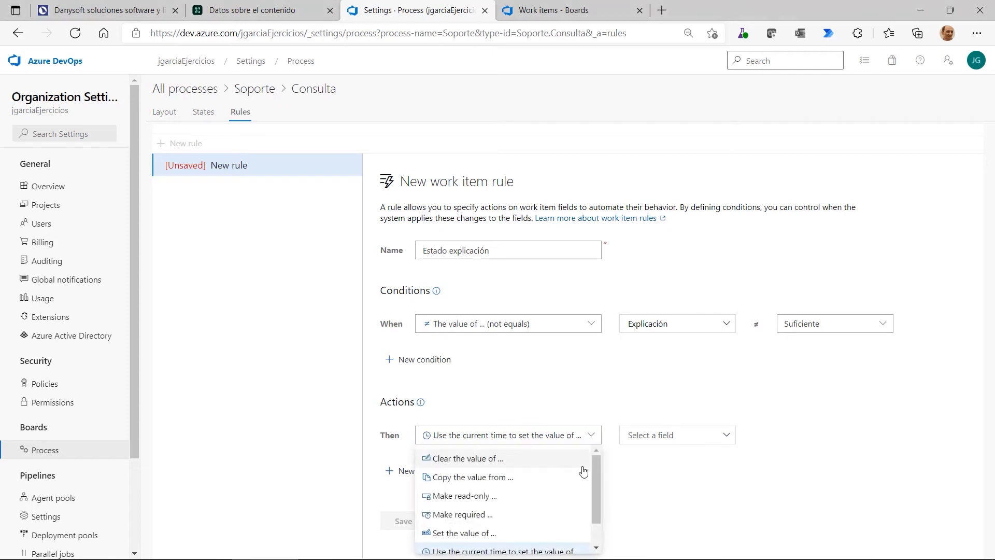
click(496, 529)
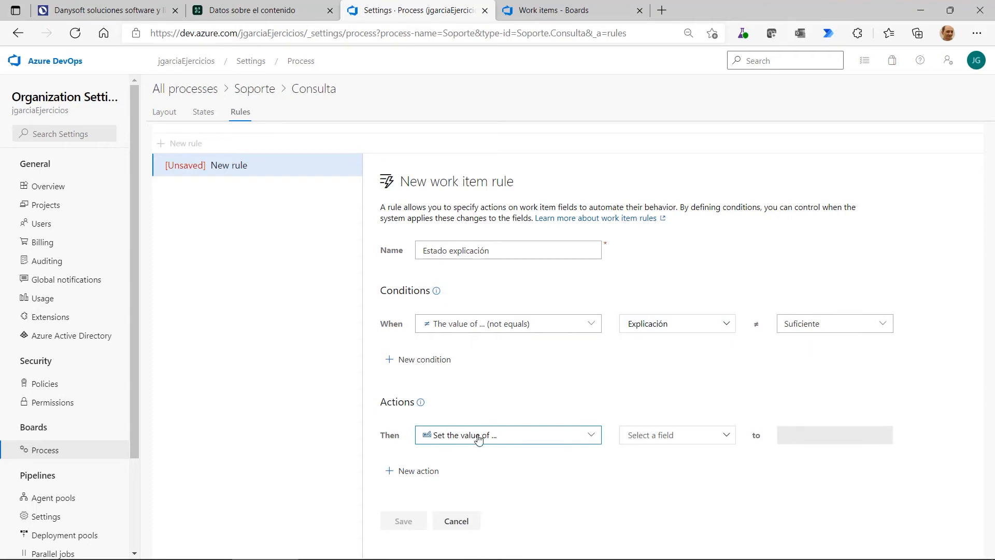
click(725, 437)
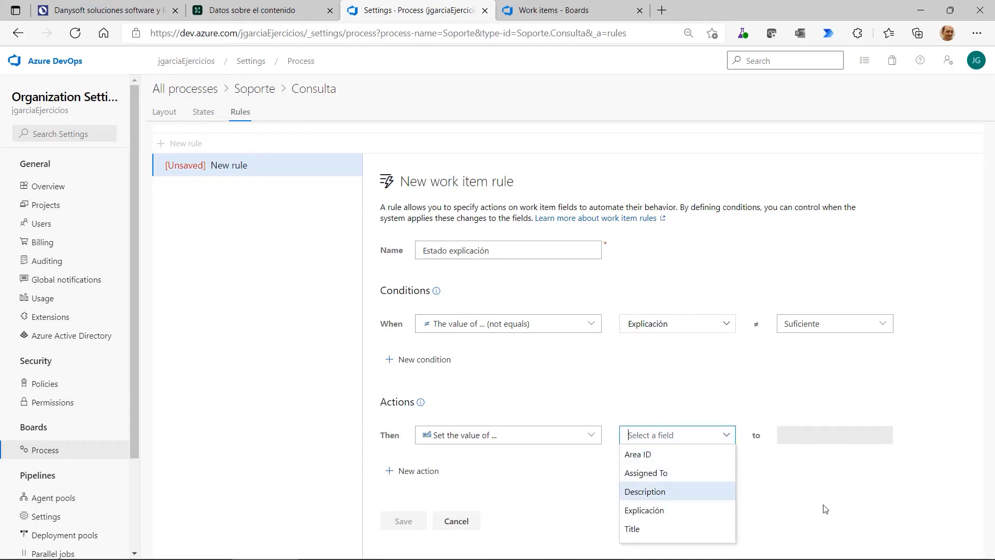
click(664, 472)
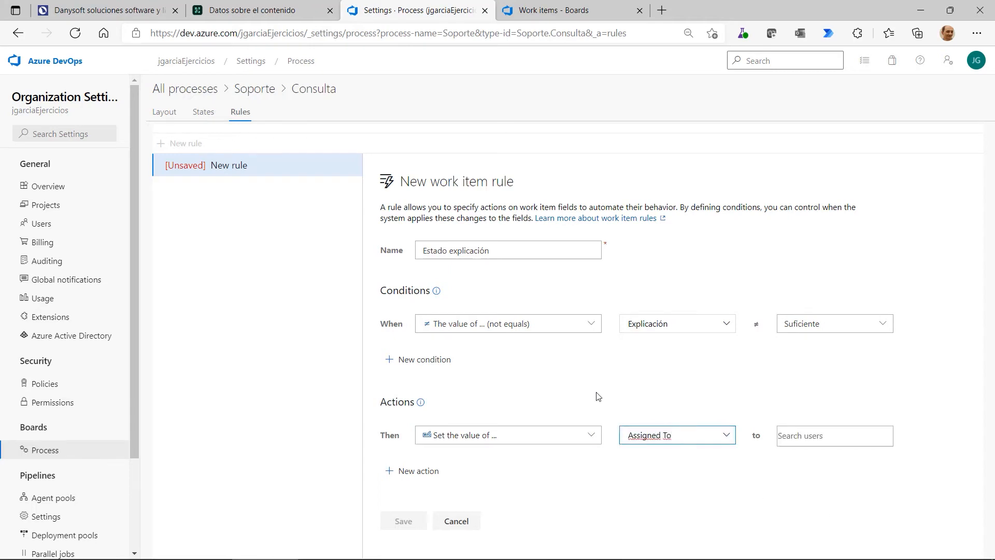
click(801, 442)
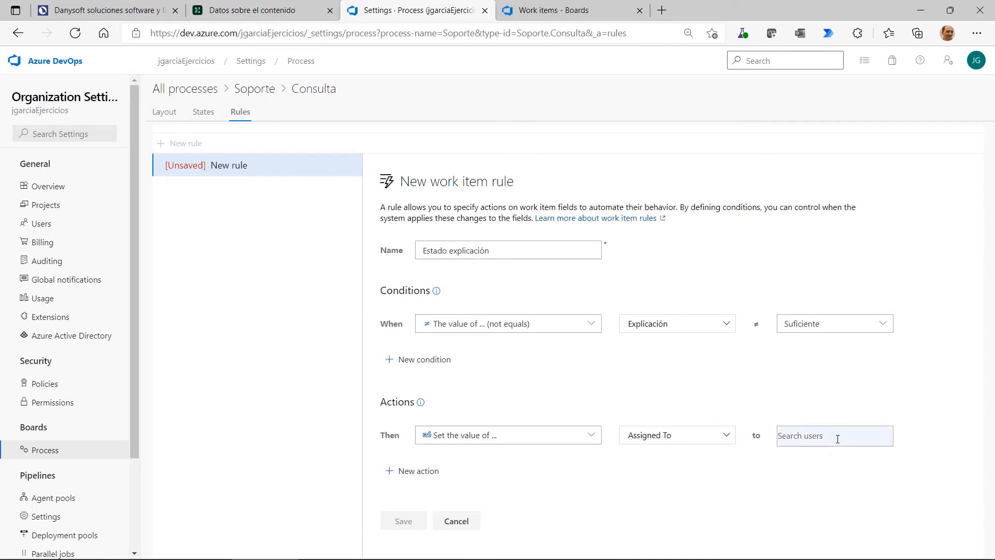
text(j.gar)
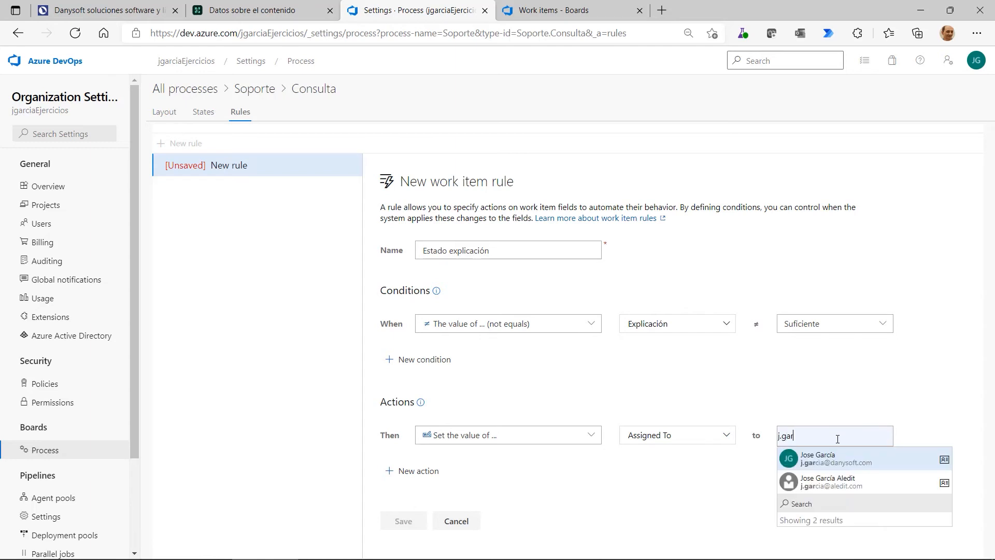
click(830, 455)
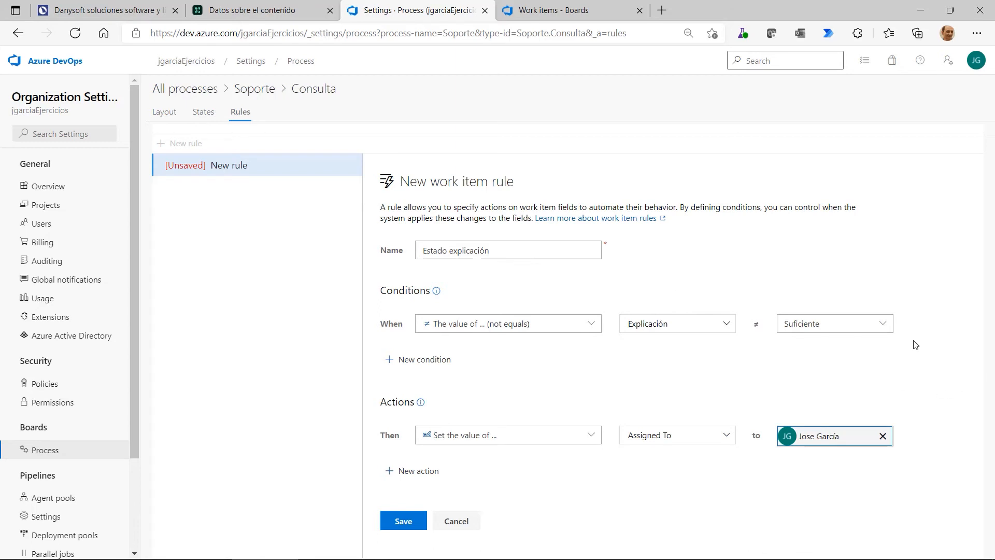
Step: Keep Suficiente as the rule's compared value, save the Estado explicación rule and review the Consulta layout
click(822, 322)
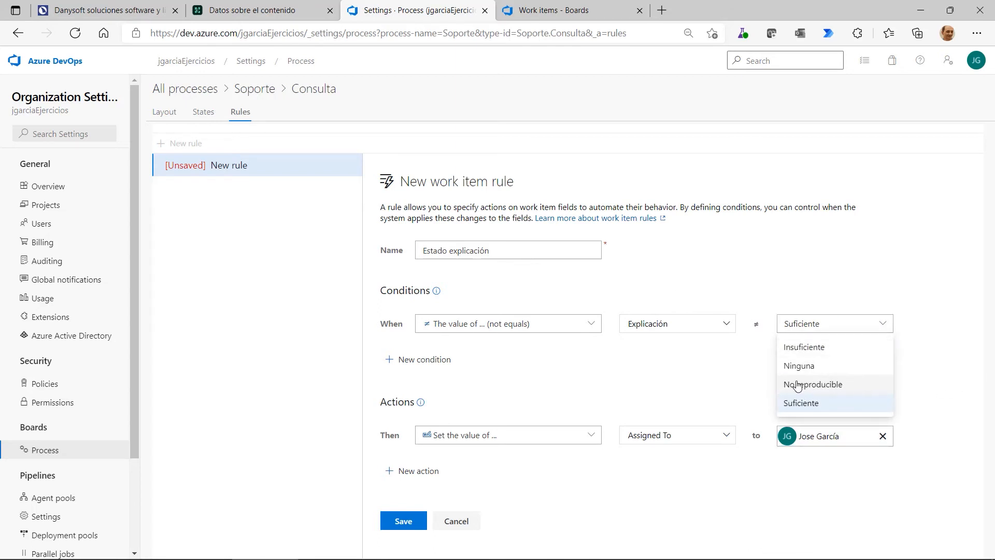
click(736, 398)
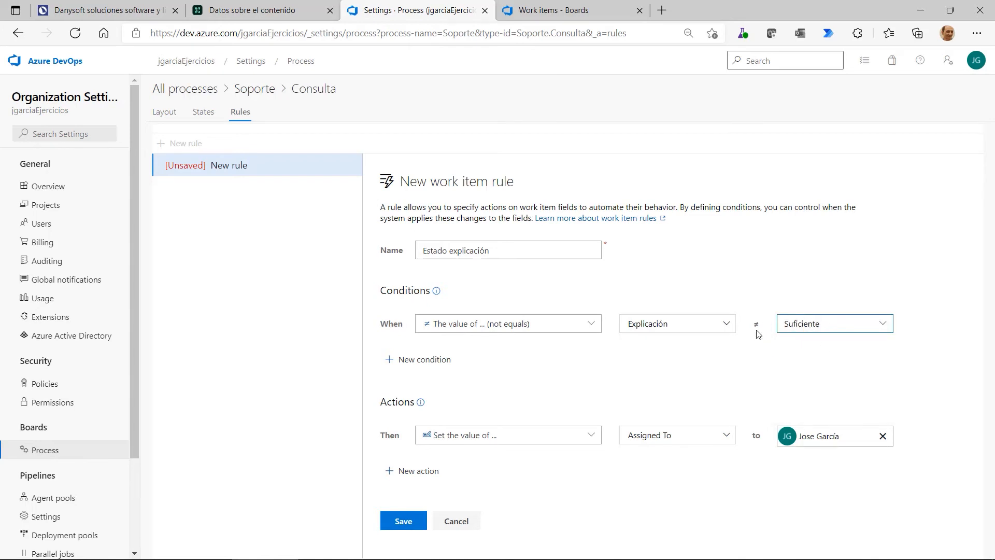
click(853, 328)
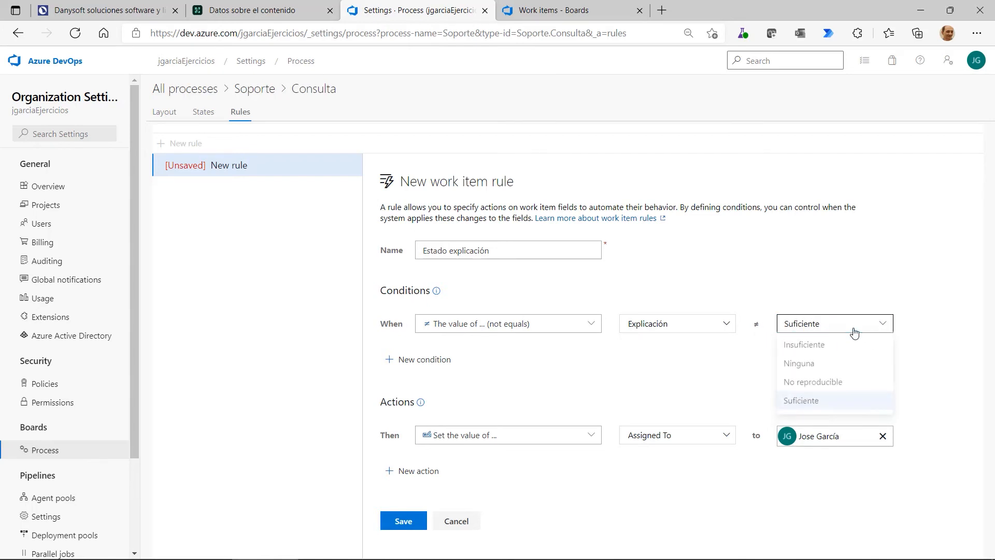
click(805, 406)
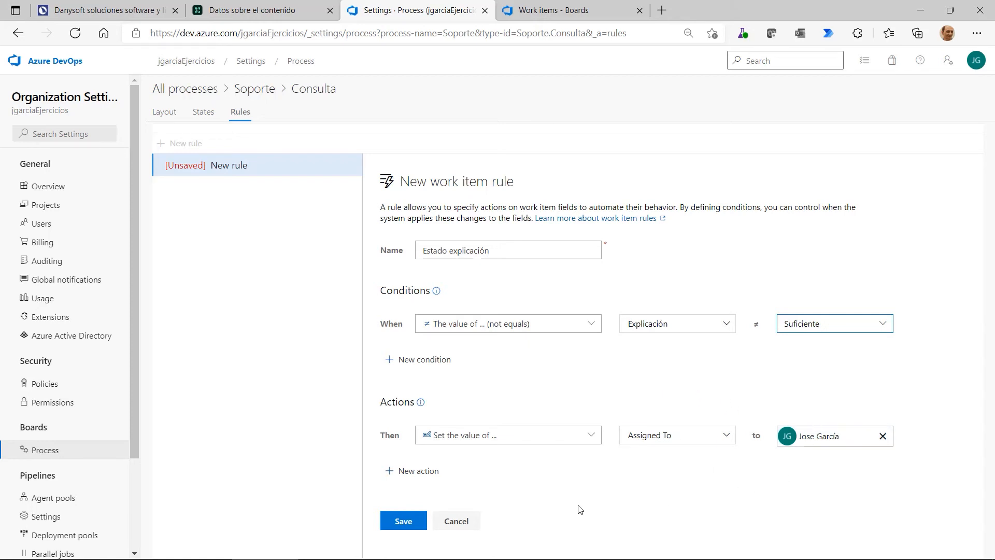
click(407, 520)
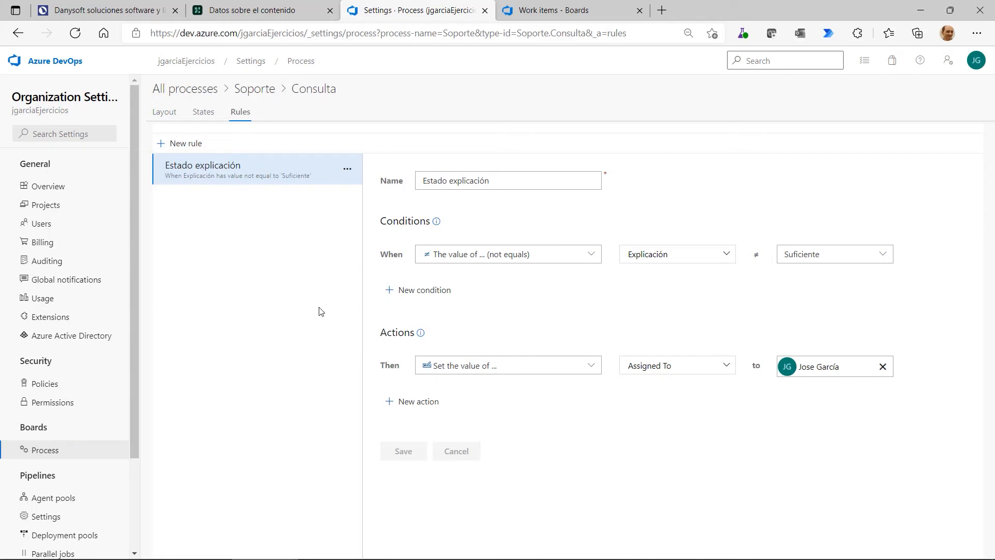
click(181, 119)
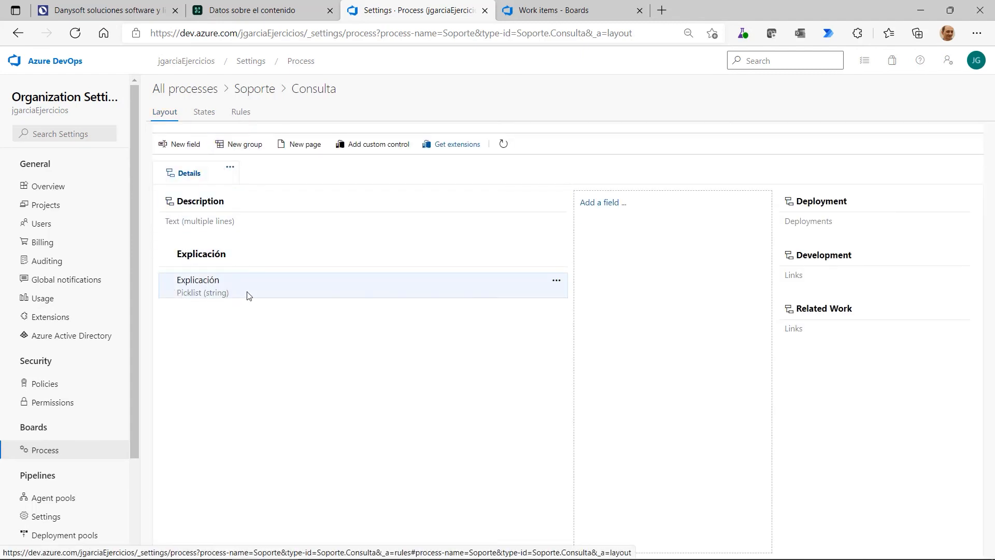
click(210, 117)
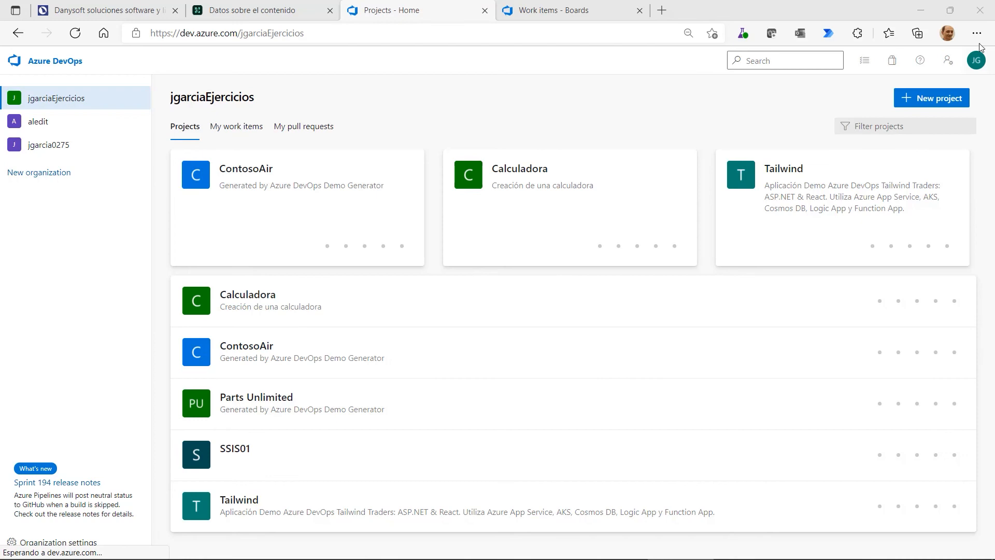
Step: Create a new project named Prueba that uses the Soporte work item process
click(928, 100)
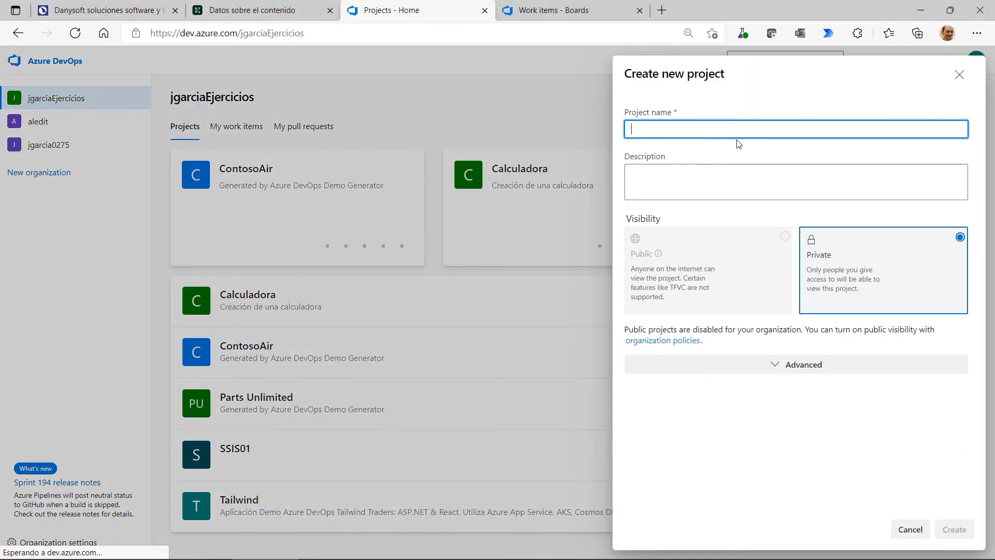
text(Prueba)
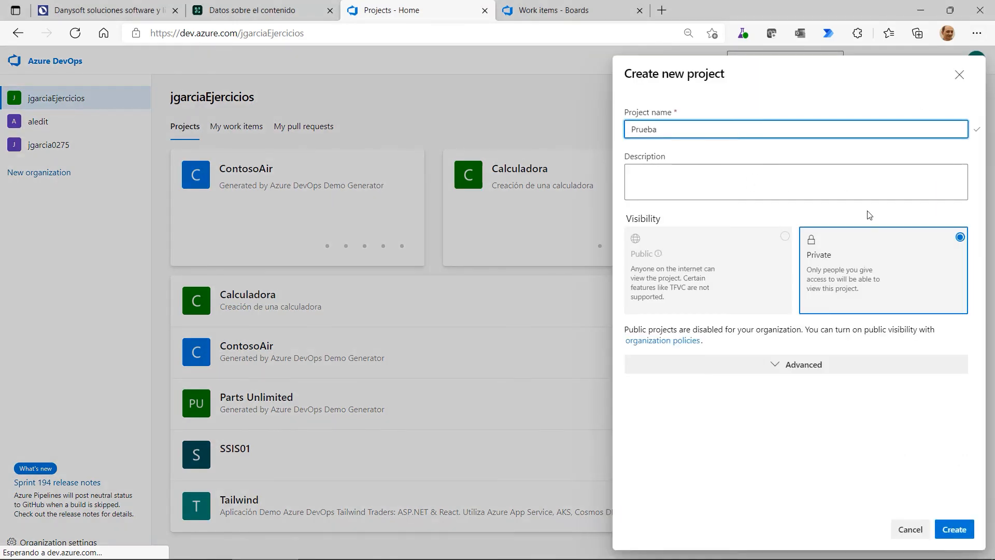
click(781, 372)
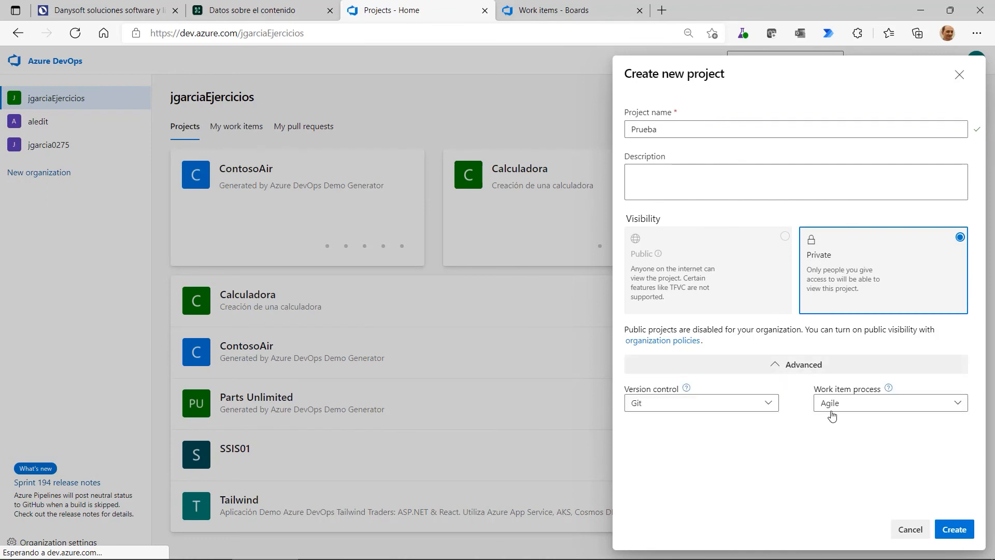
click(903, 412)
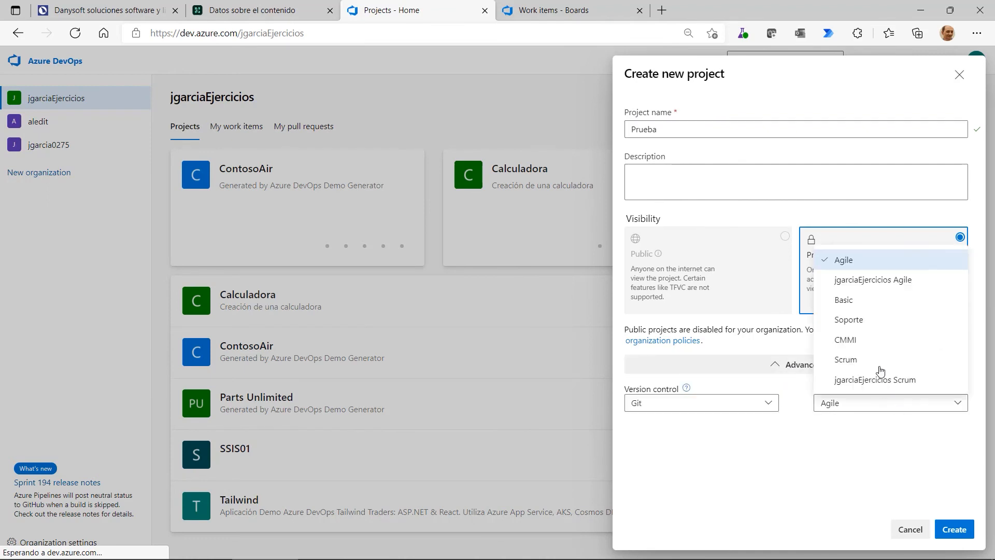
click(853, 319)
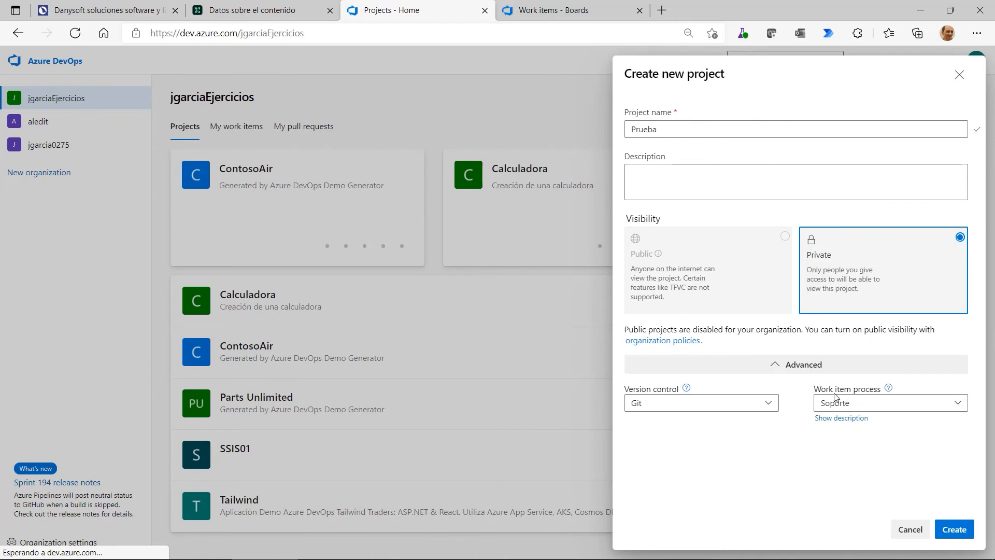
click(953, 529)
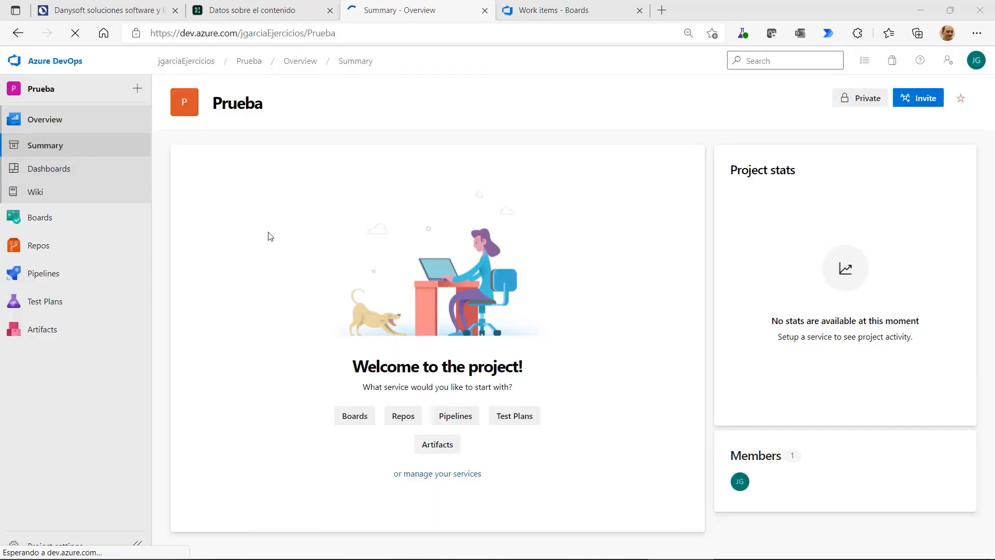
Step: Create and save a Consulta work item titled "Consulta 01 prueba" in the Prueba project
mouse_move(44, 223)
click(203, 236)
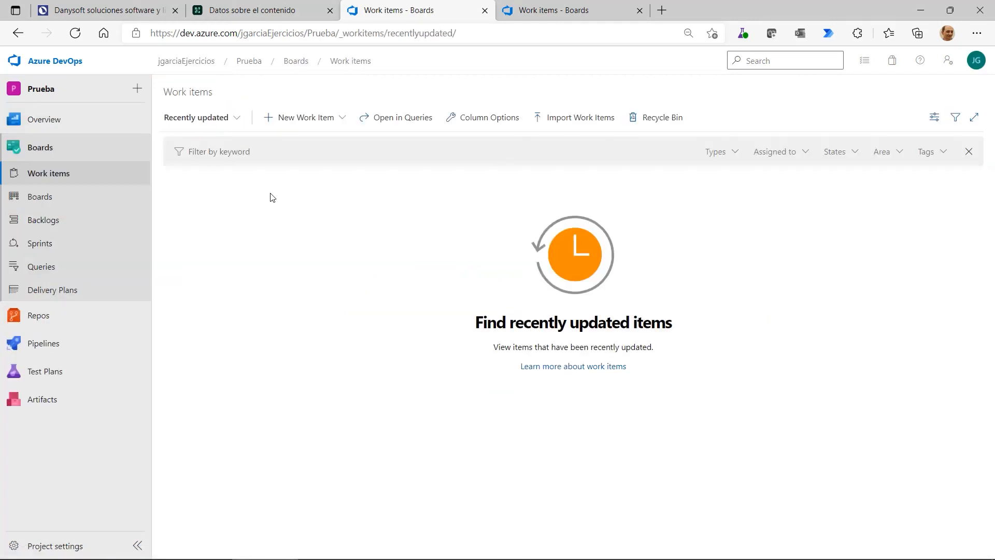
click(343, 119)
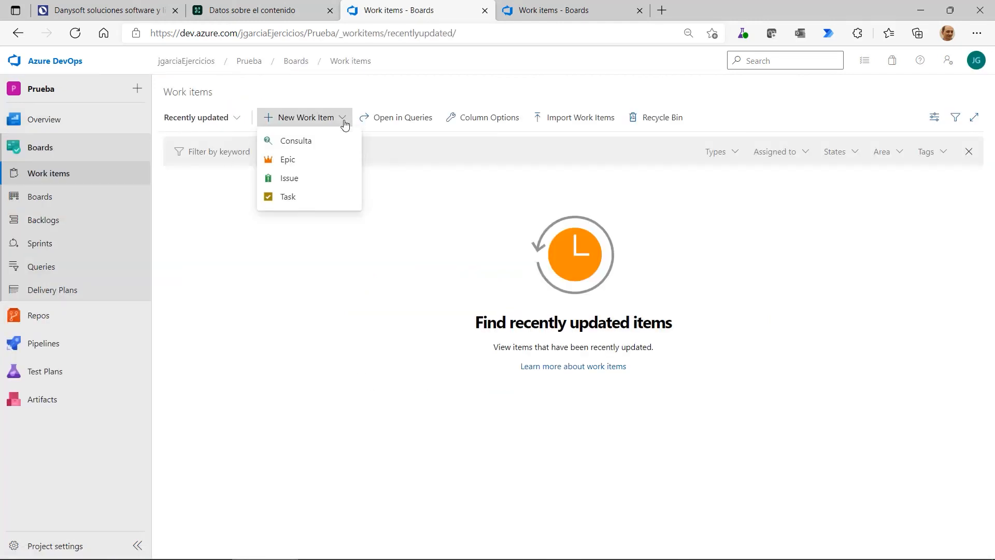
click(296, 147)
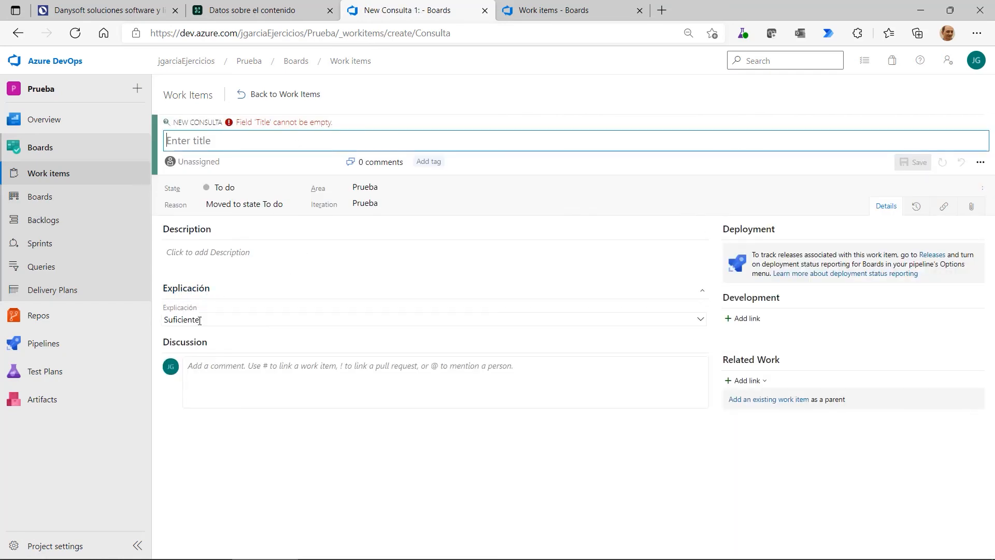
text(Consulta)
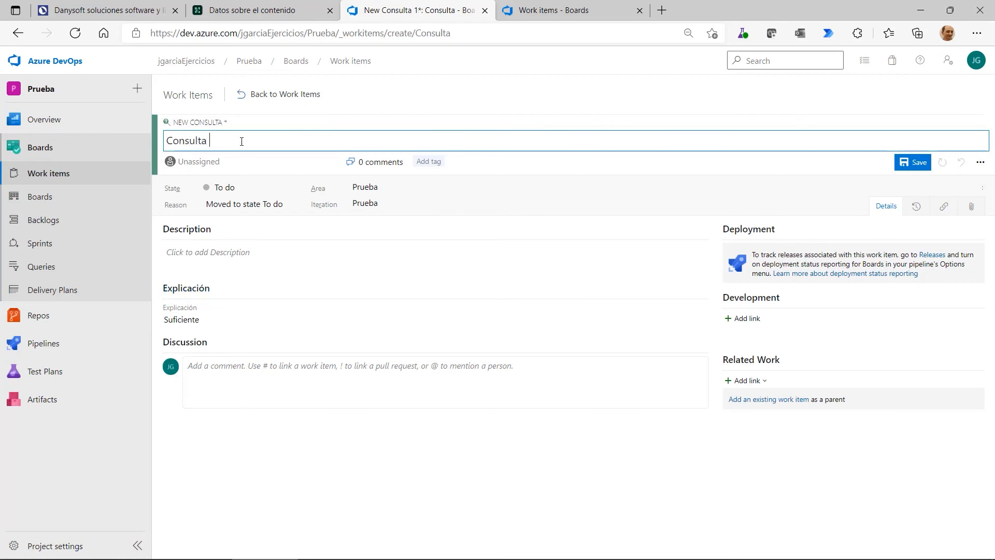
text( 01 prueba)
click(253, 254)
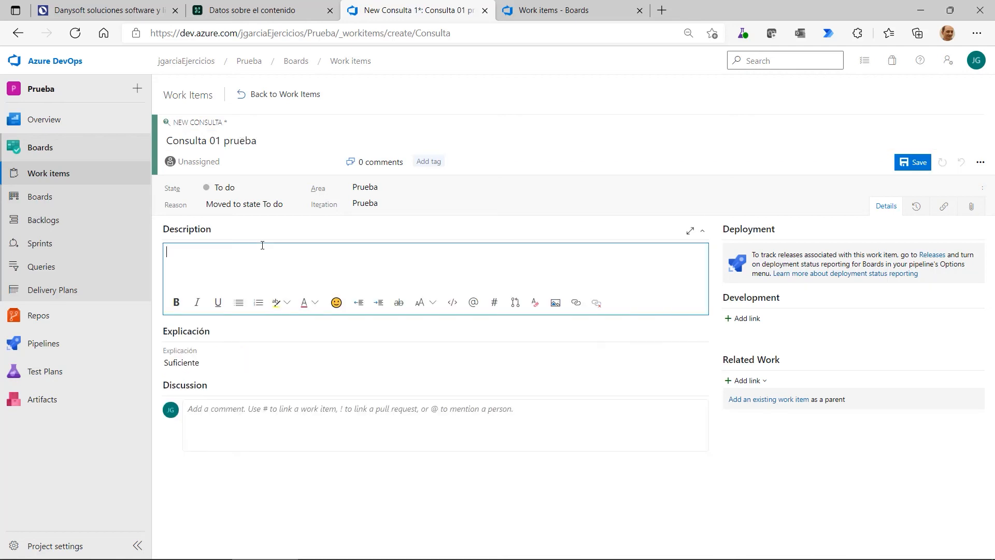
click(226, 355)
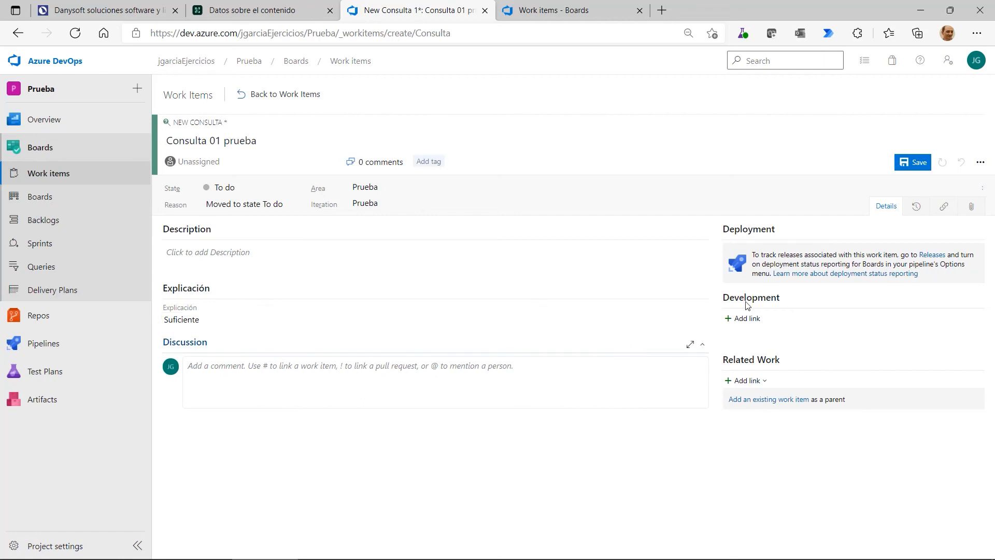
key(ctrl+s)
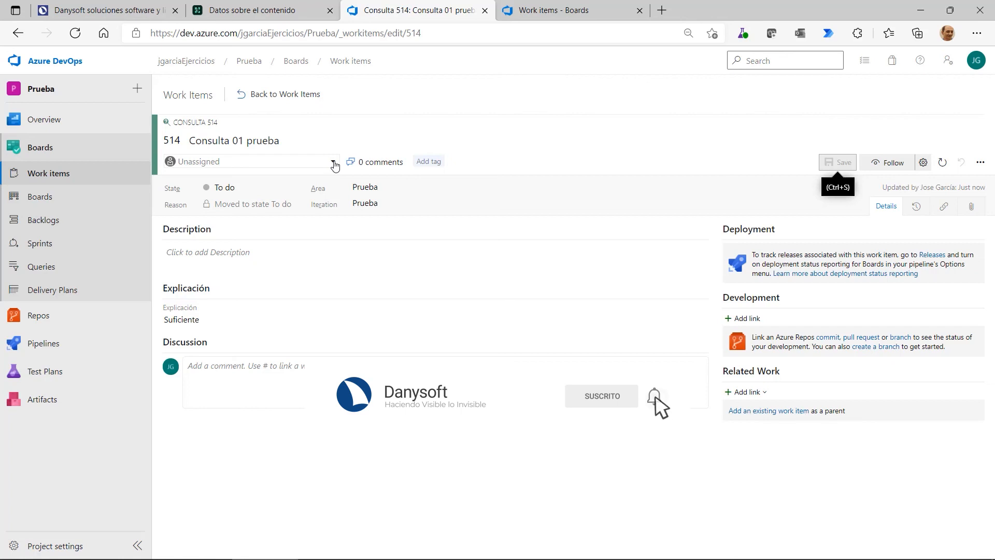
Step: Set the Explicación field of the Consulta 01 prueba work item to Ninguna to test the rule
click(199, 321)
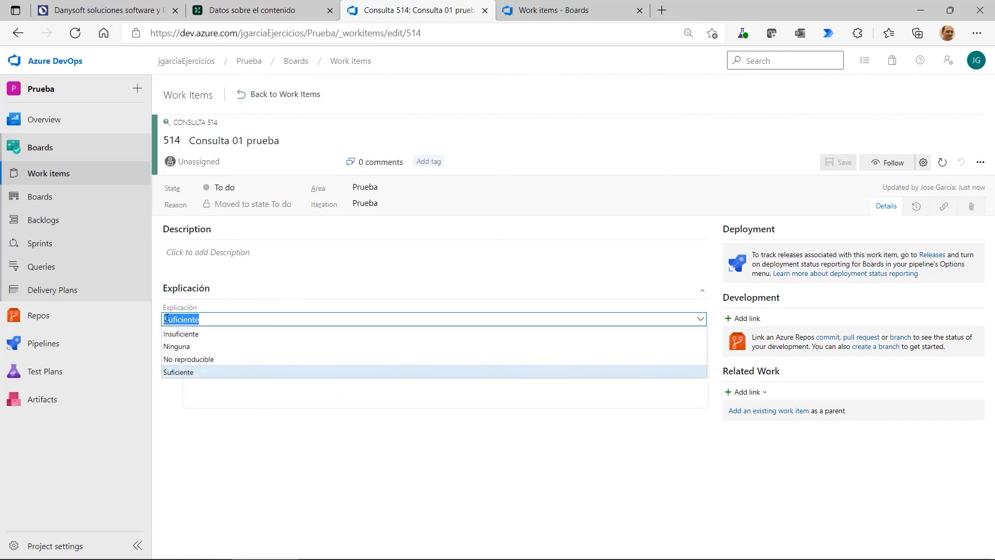
click(208, 346)
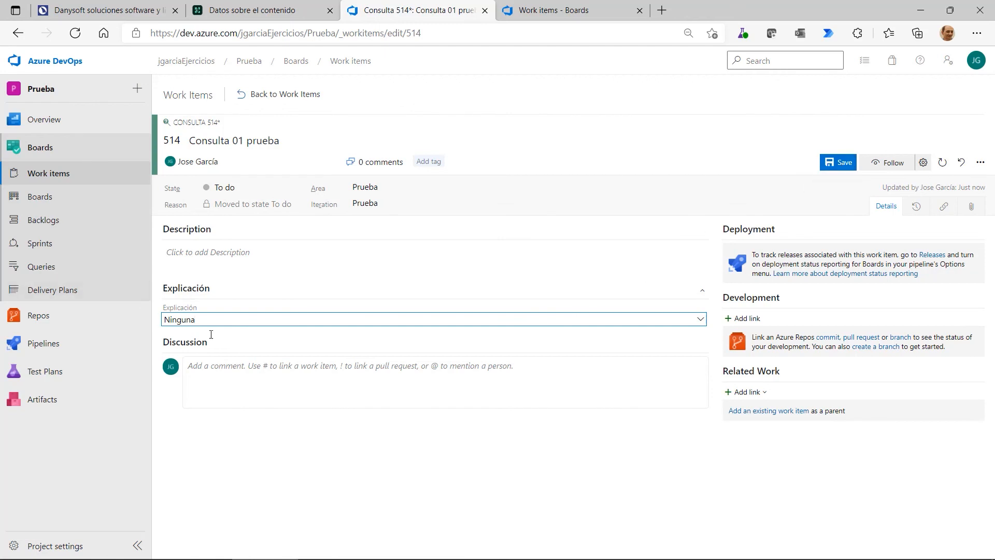
click(262, 252)
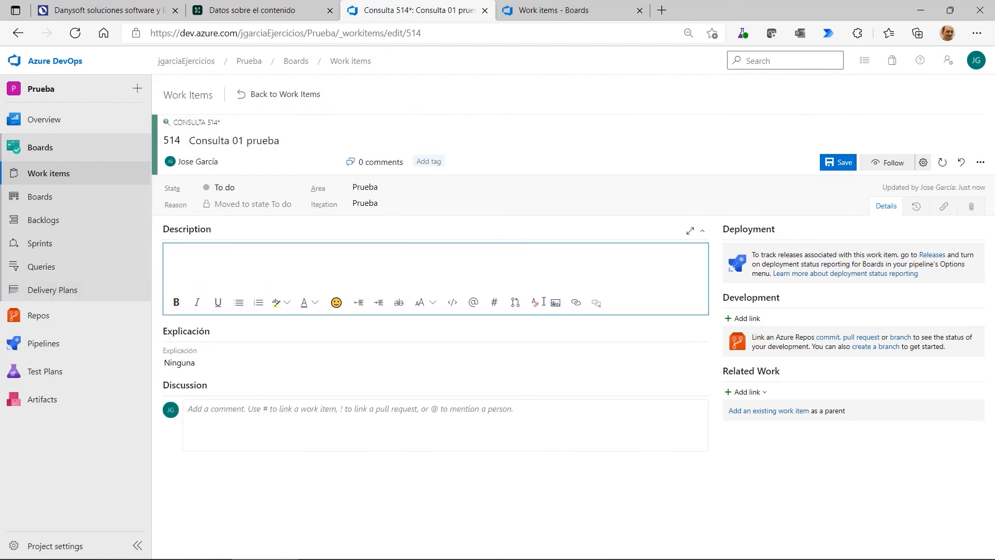
click(640, 488)
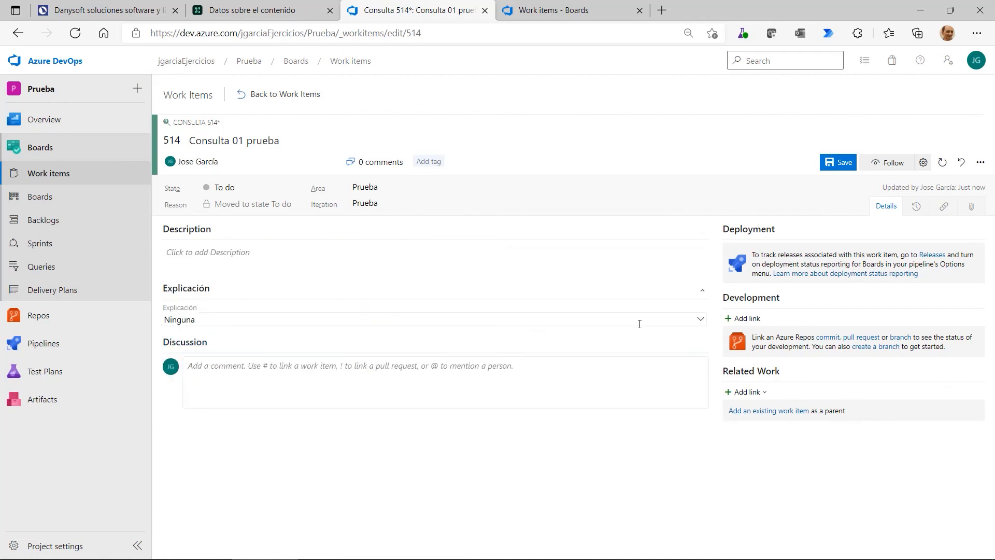
Step: Set the work item's Explicación field to Suficiente and save the work item
click(639, 320)
click(700, 320)
click(437, 321)
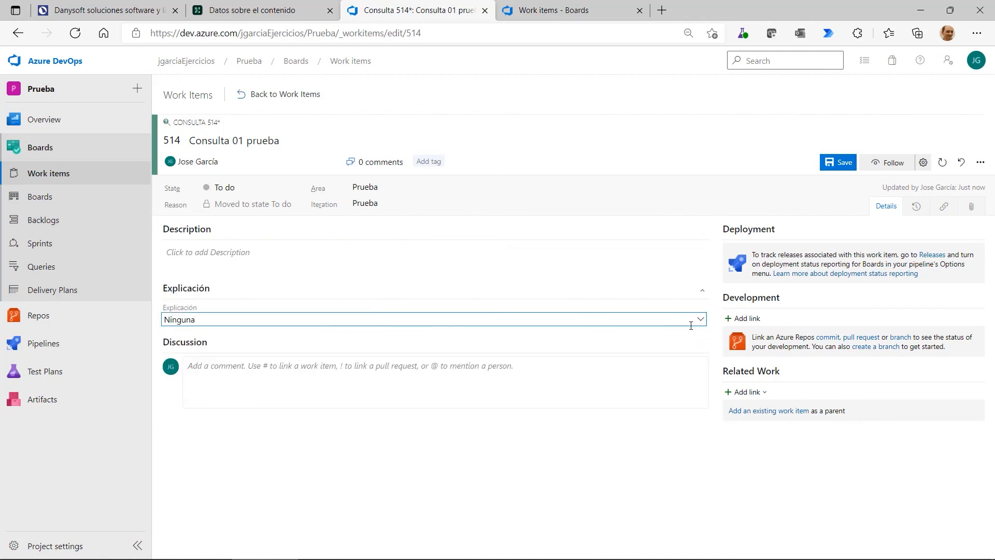
click(701, 319)
click(204, 377)
key(ctrl+s)
Step: Clear the work item's assignee, then assign it to a different team member while Explicación is Suficiente
click(243, 166)
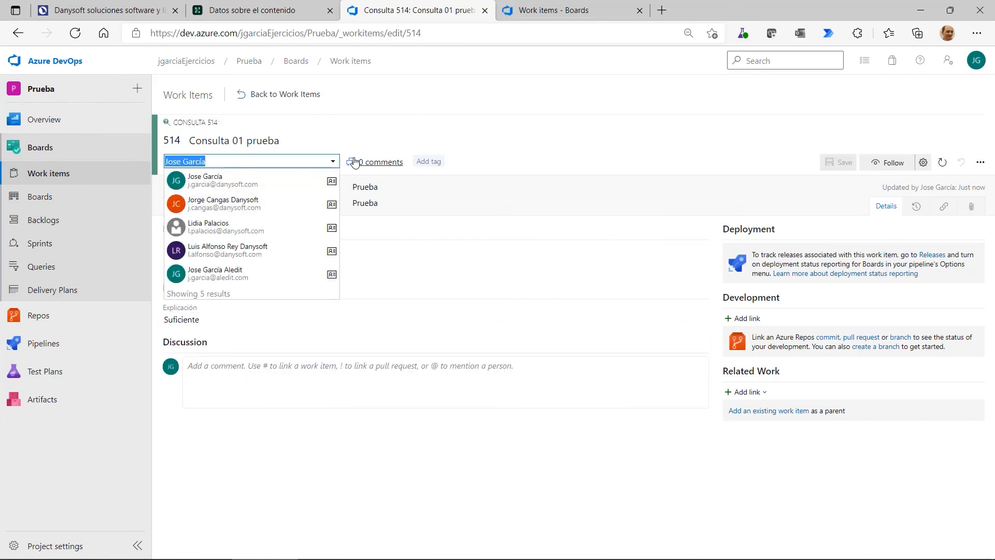
key(BackSpace)
click(292, 424)
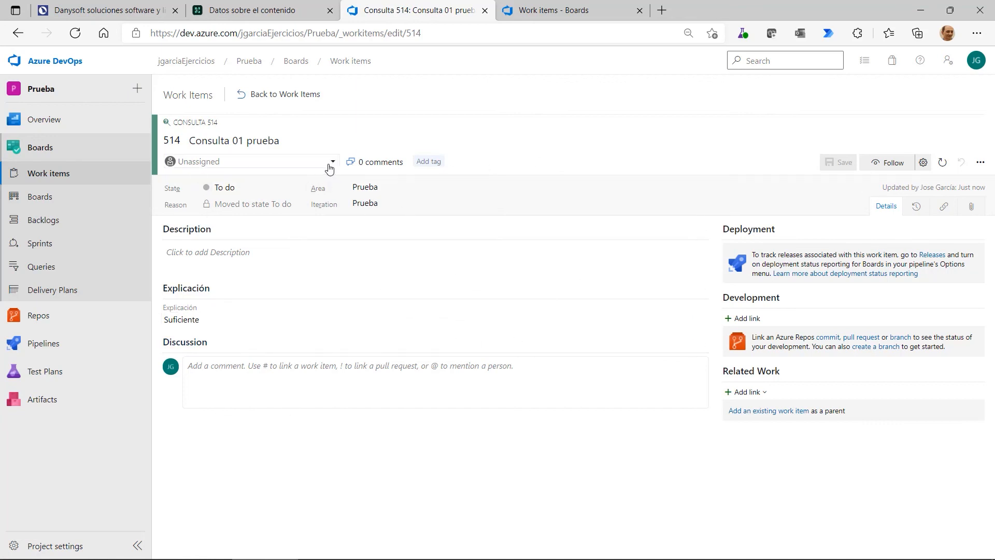
click(337, 166)
click(238, 207)
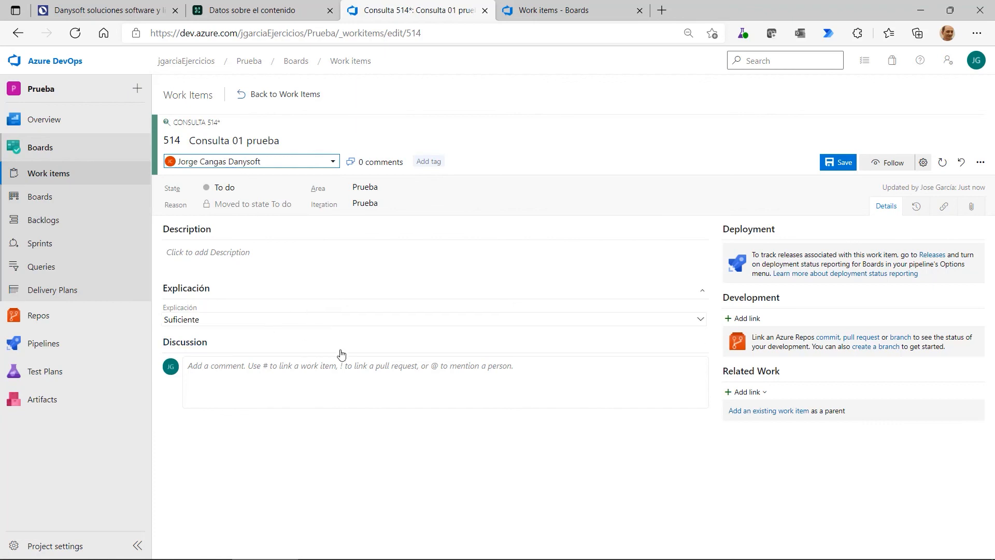
Step: Set the Explicación field of the Consulta 01 prueba work item to No reproducible and save the work item
click(462, 469)
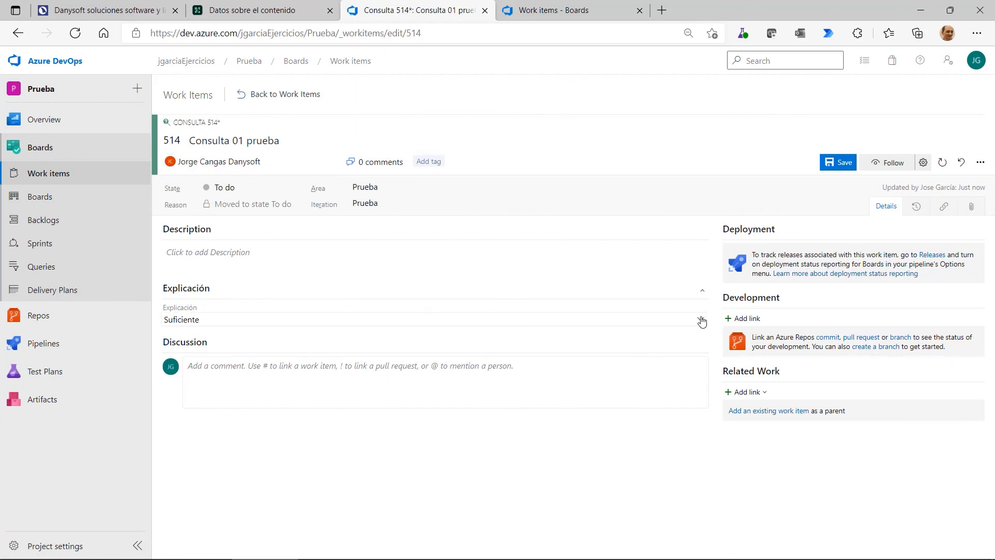
click(701, 319)
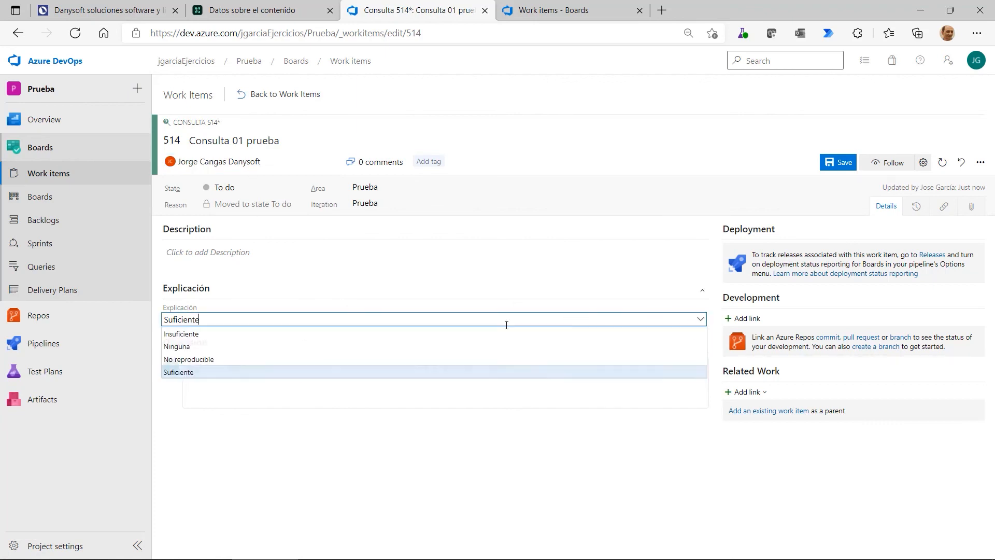
click(196, 359)
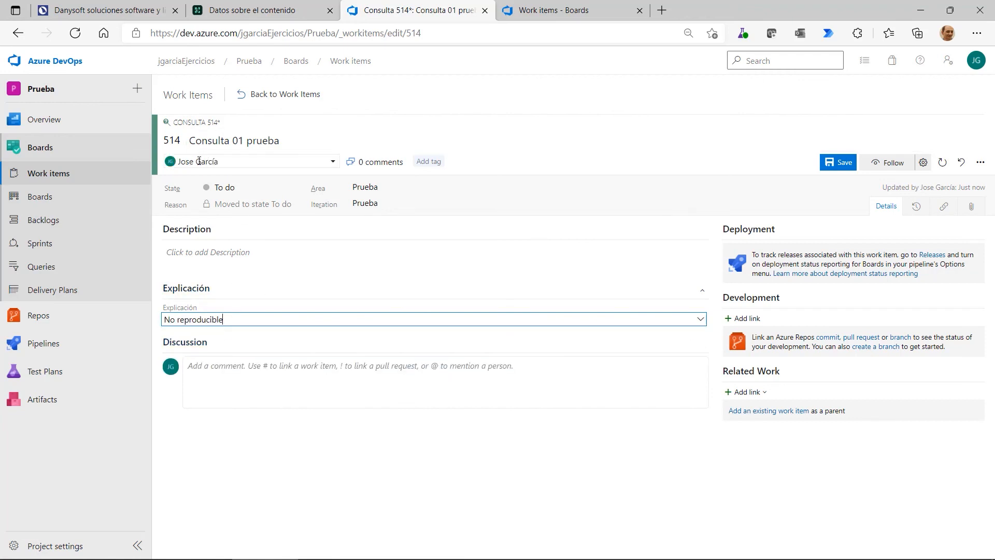
click(843, 168)
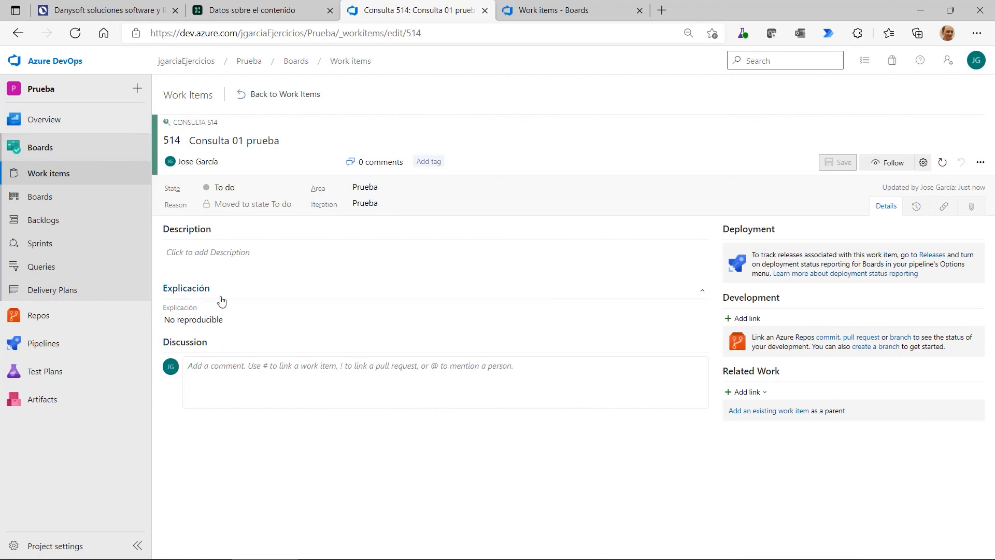
click(700, 320)
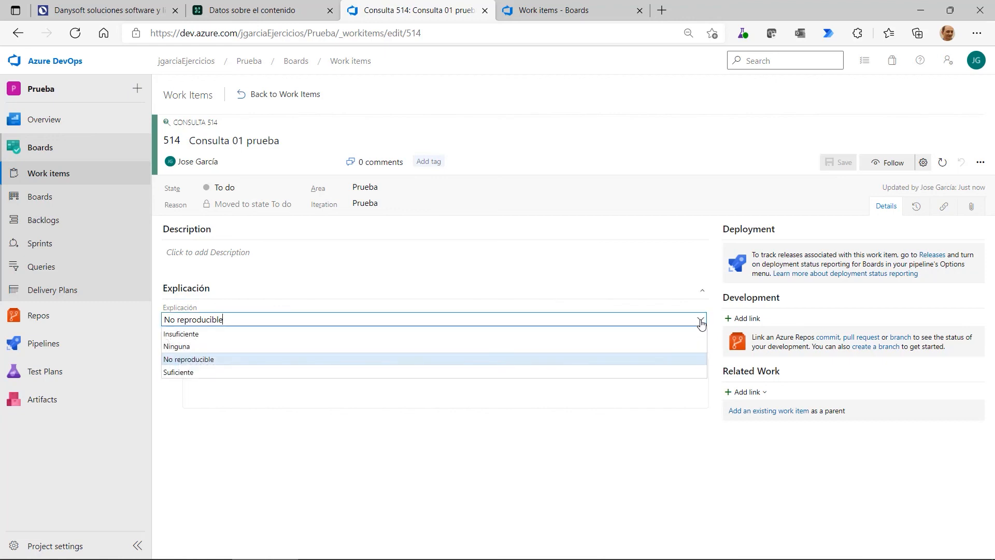
click(701, 322)
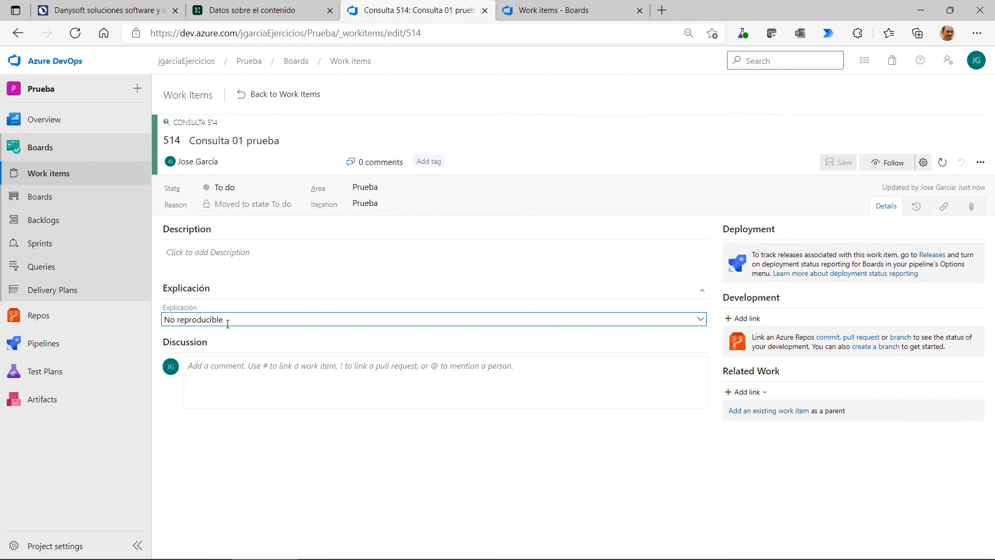
click(468, 427)
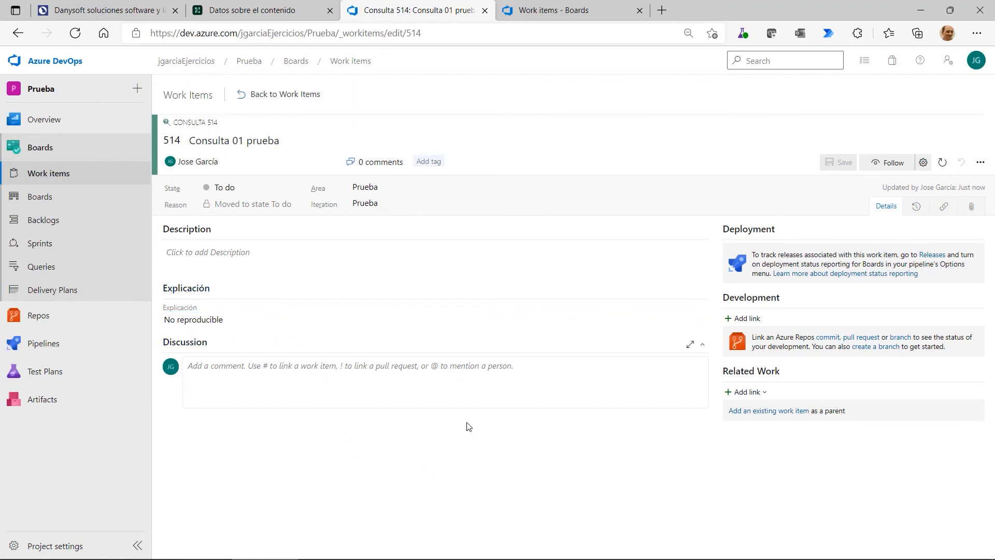